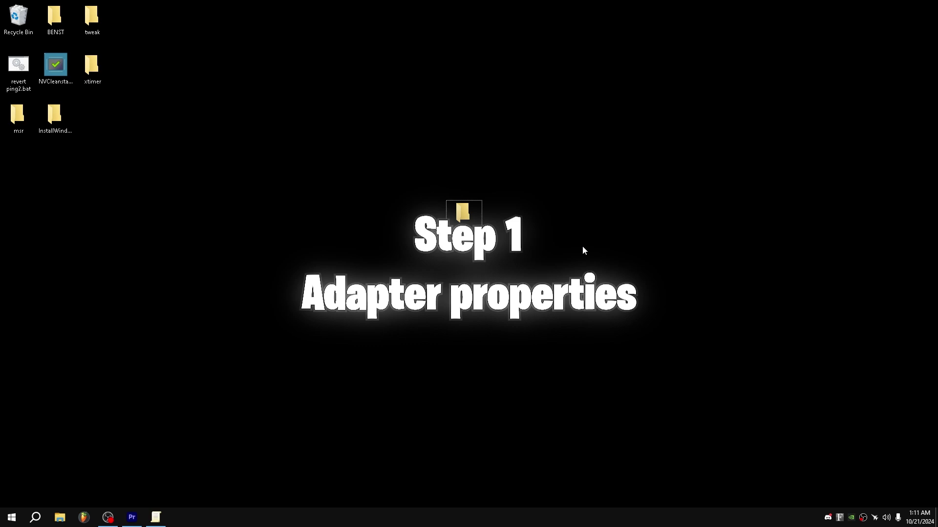
# Launch Control Panel and go through Network and Internet and Network and Sharing Center to the adapter list
pyautogui.press('super+r')
pyautogui.write('con')
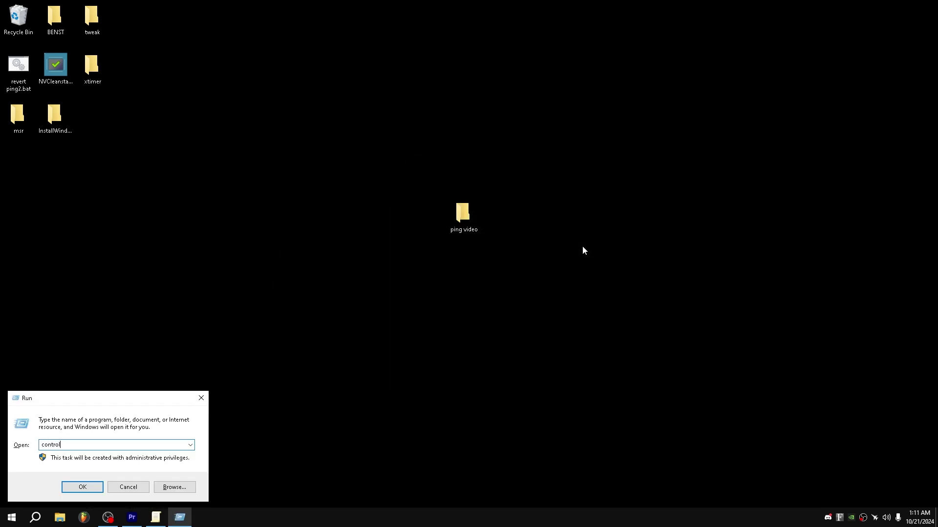
pyautogui.press('Return')
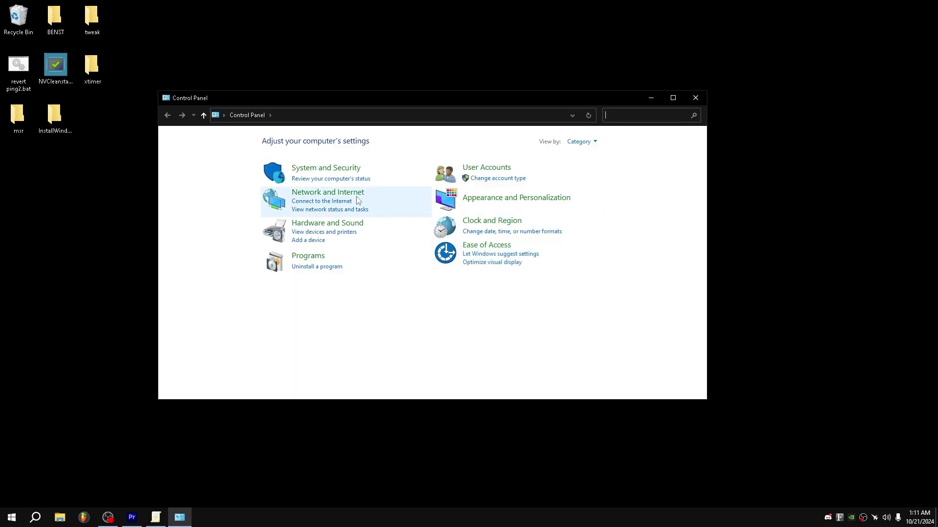
pyautogui.click(349, 196)
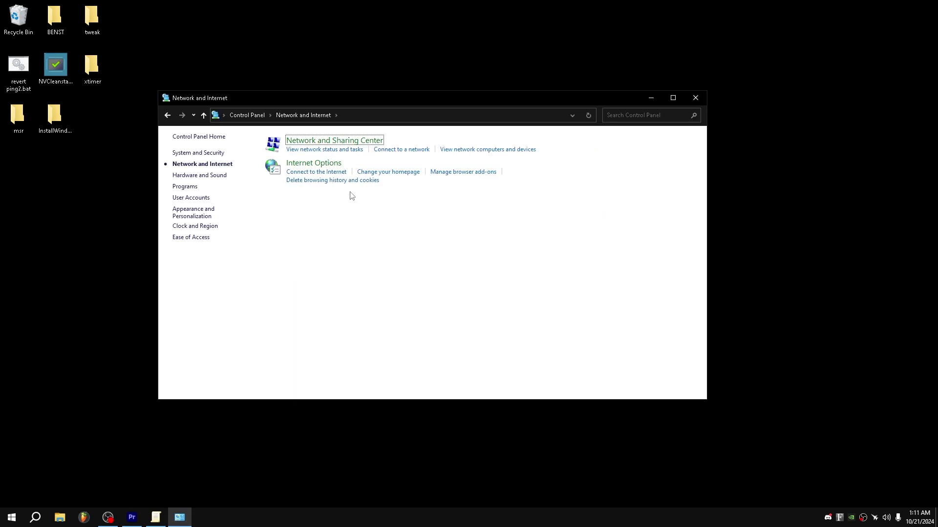
pyautogui.click(332, 142)
pyautogui.click(226, 154)
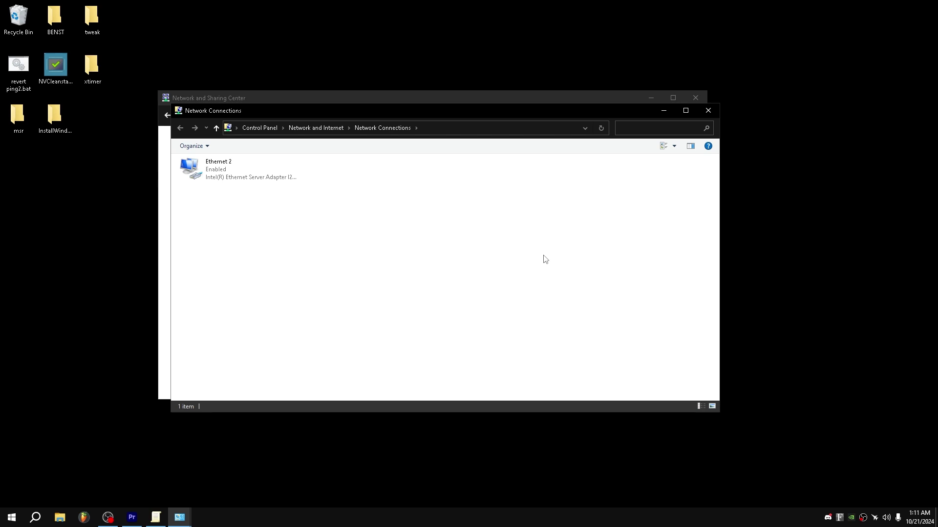
# Open the Ethernet 2 adapter's status and then its connection properties
pyautogui.click(277, 178)
pyautogui.doubleClick(277, 178)
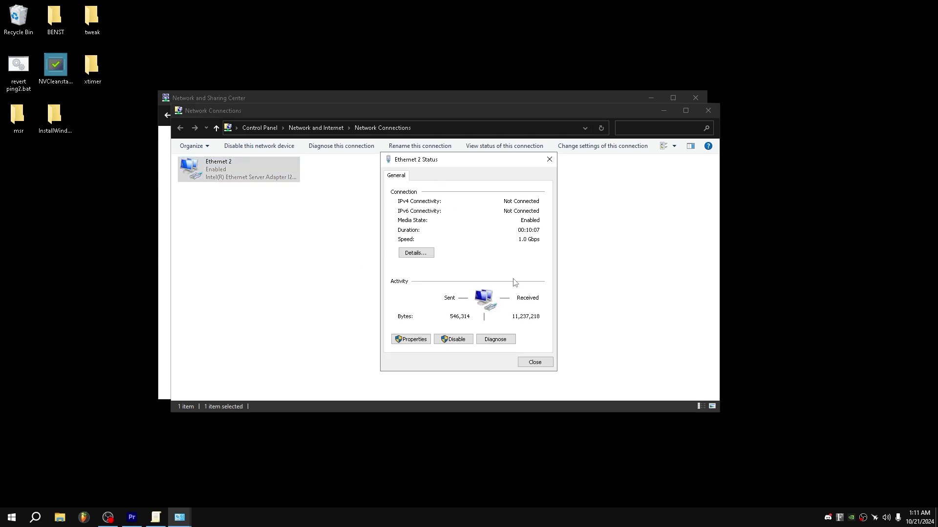
pyautogui.click(412, 341)
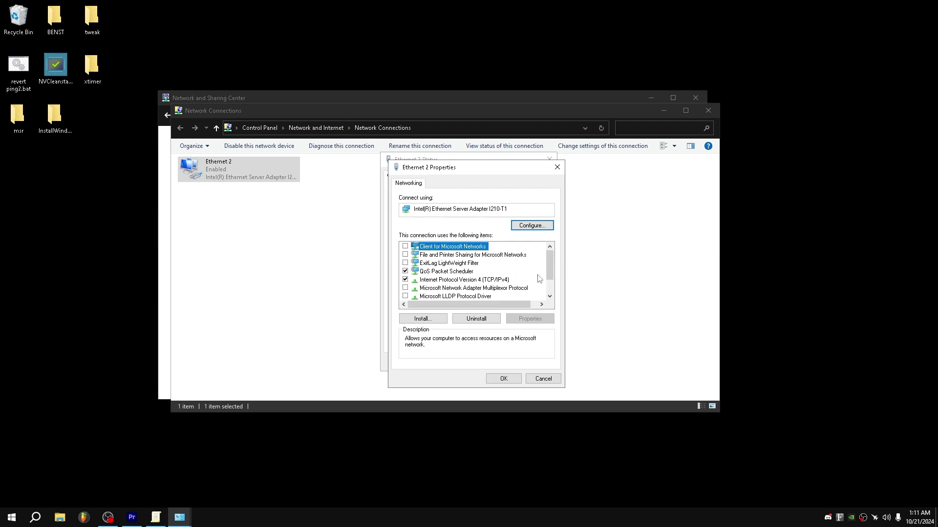
# Review the QoS Packet Scheduler, IPv4 and ExitLag LightWeight Filter components
pyautogui.click(459, 271)
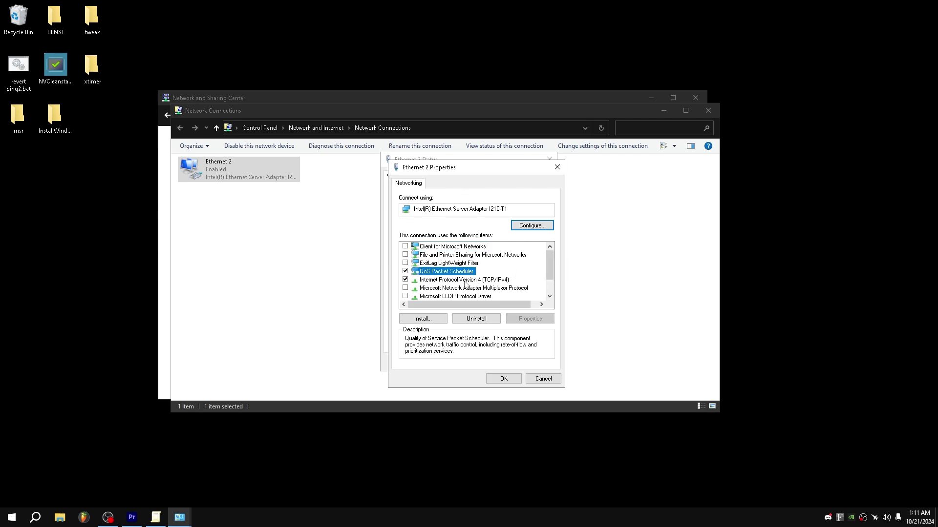
pyautogui.click(468, 281)
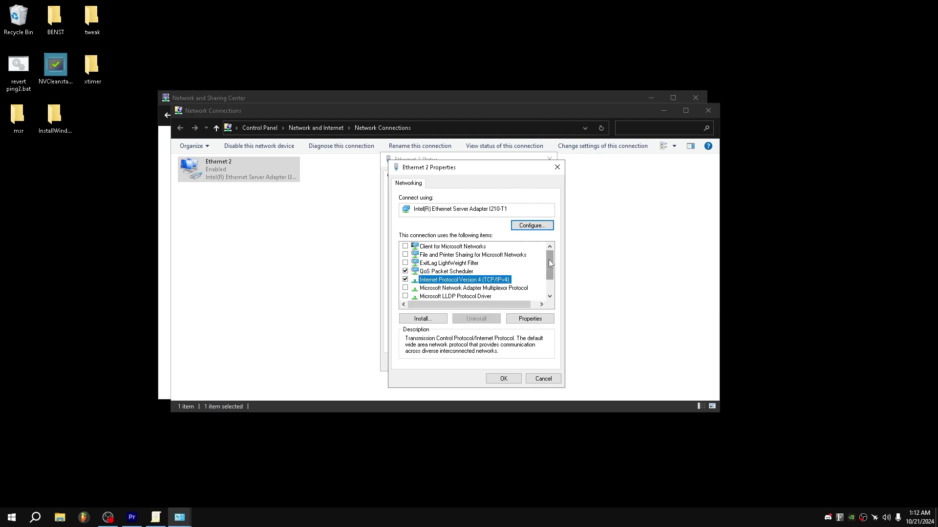
pyautogui.scroll(-1, 436, 264)
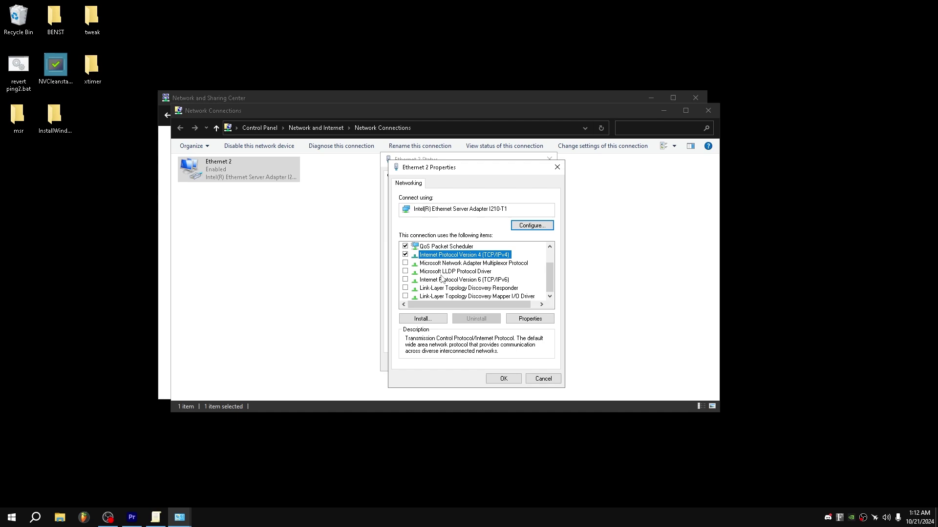
pyautogui.moveTo(546, 282); pyautogui.dragTo(544, 265)
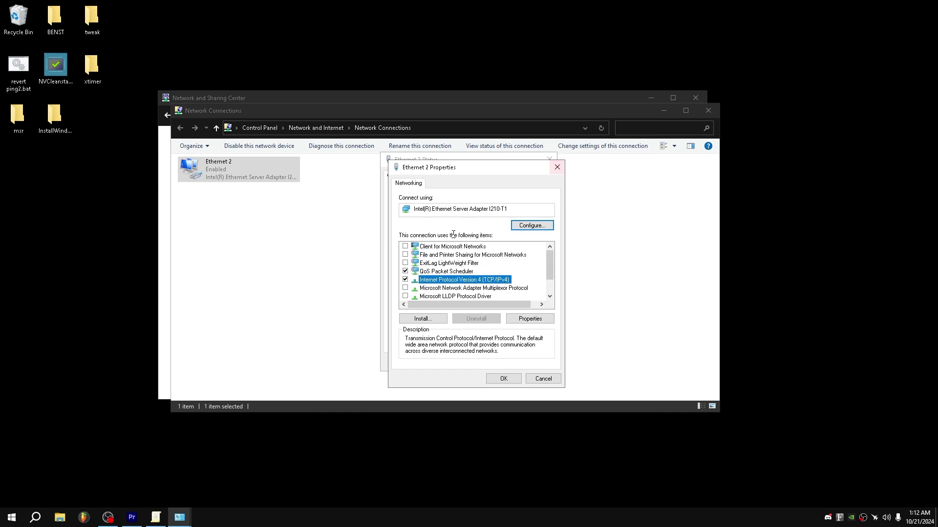
pyautogui.click(463, 263)
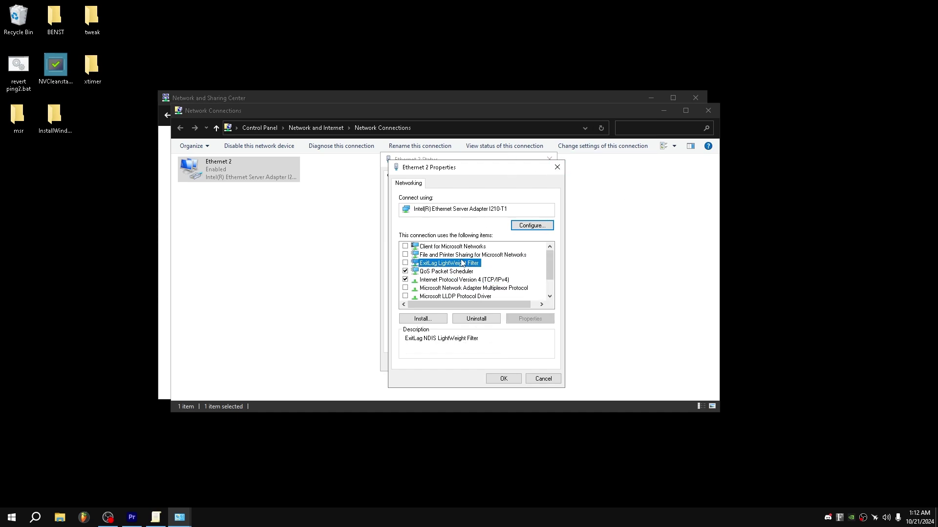
# Open the adapter's hardware configuration, accept discarding changes, and show the Advanced tab
pyautogui.click(532, 226)
pyautogui.click(498, 298)
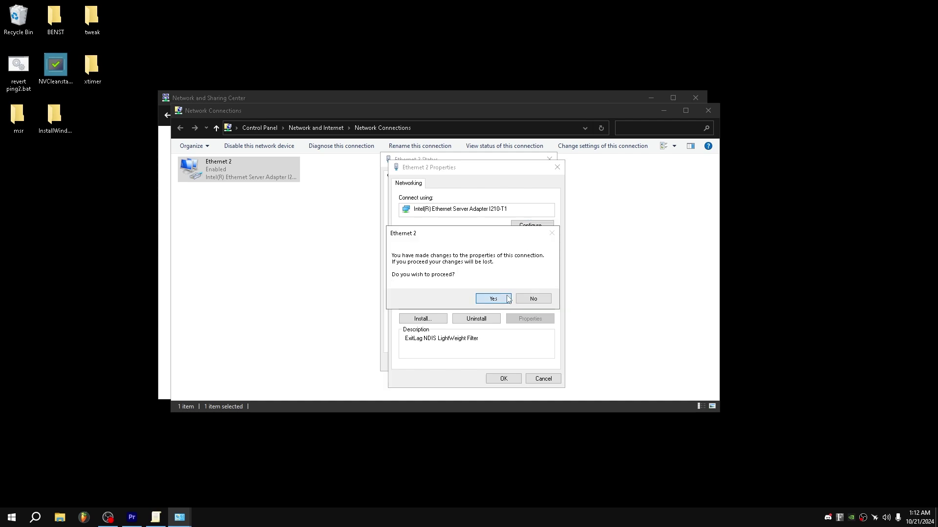
pyautogui.click(101, 89)
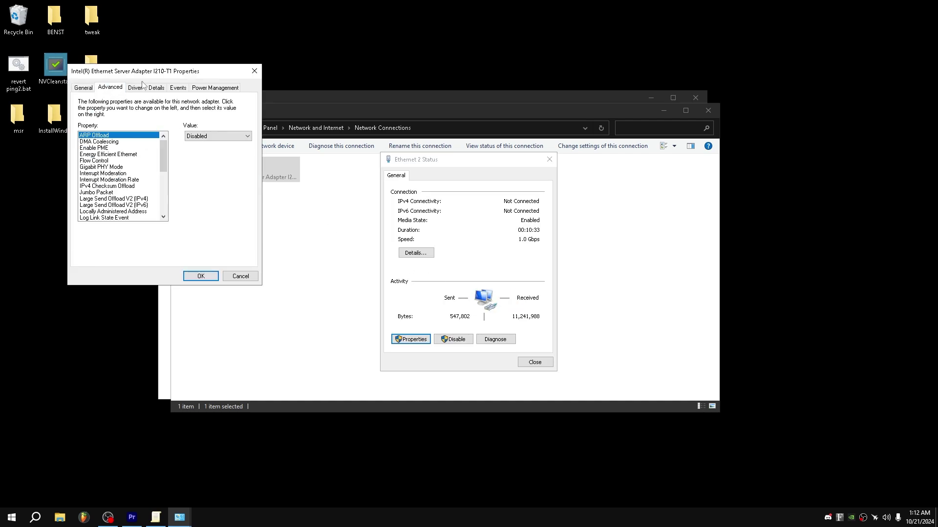
pyautogui.moveTo(373, 163); pyautogui.dragTo(399, 168)
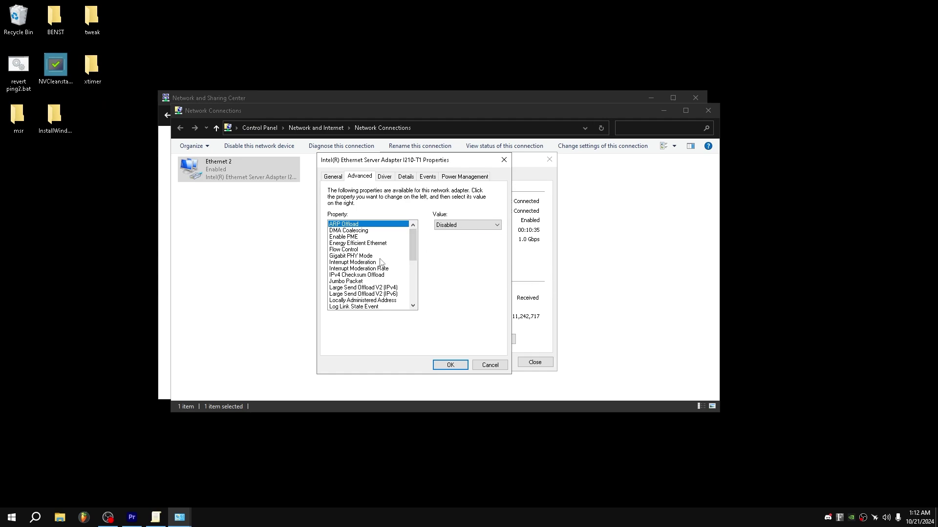
# Review DMA Coalescing, Enable PME, Energy Efficient Ethernet, Flow Control and Interrupt Moderation settings
pyautogui.click(377, 230)
pyautogui.click(371, 237)
pyautogui.click(370, 243)
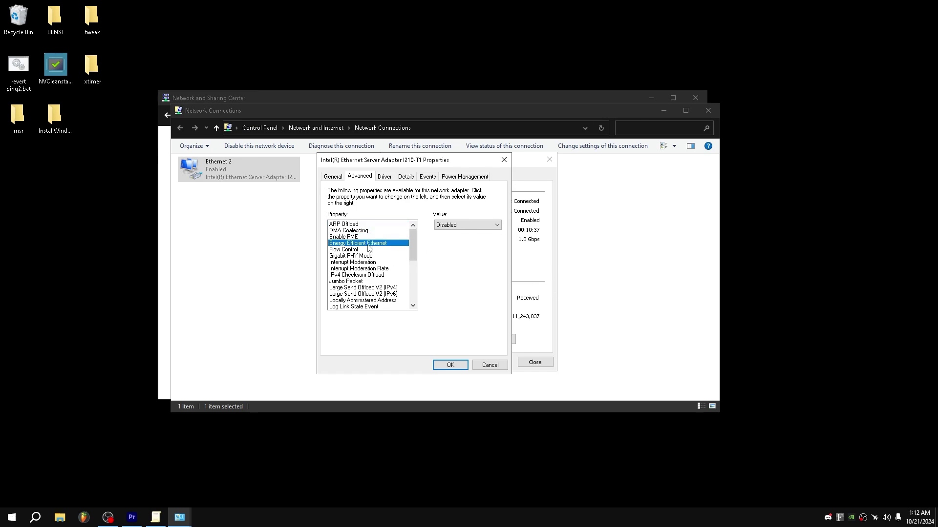
pyautogui.click(367, 250)
pyautogui.click(369, 244)
pyautogui.click(376, 252)
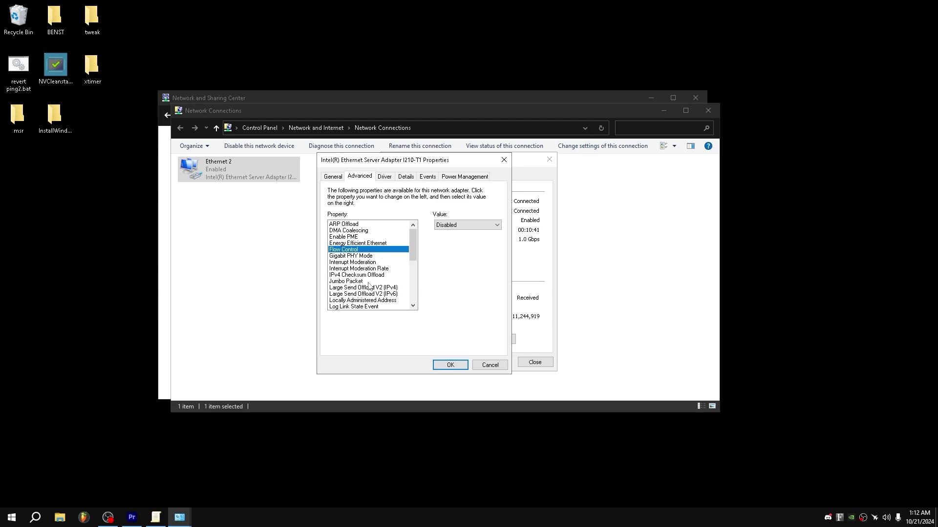
pyautogui.press('Down')
pyautogui.press('Down')
pyautogui.click(375, 269)
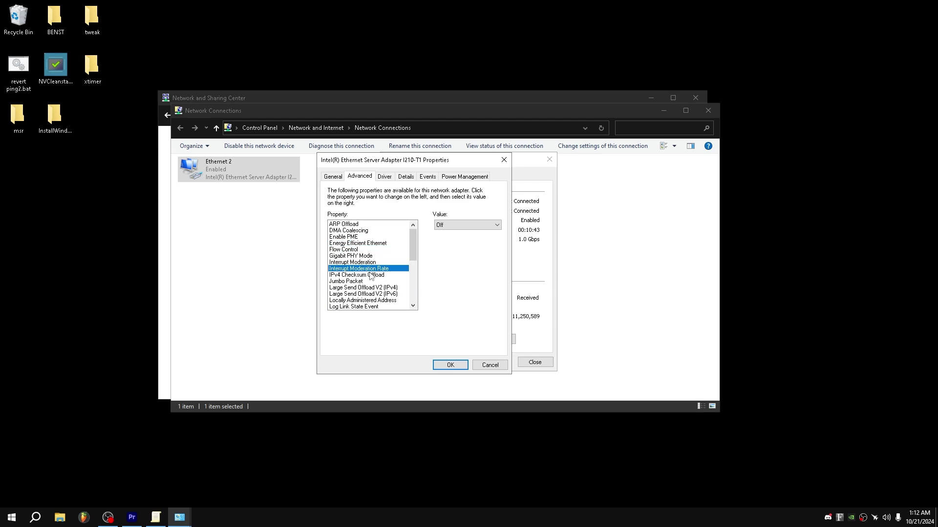
# Review Packet Priority & VLAN, Receive Buffers 512, Transmit Buffers and Speed & Duplex, then apply
pyautogui.scroll(-2, 374, 276)
pyautogui.click(398, 287)
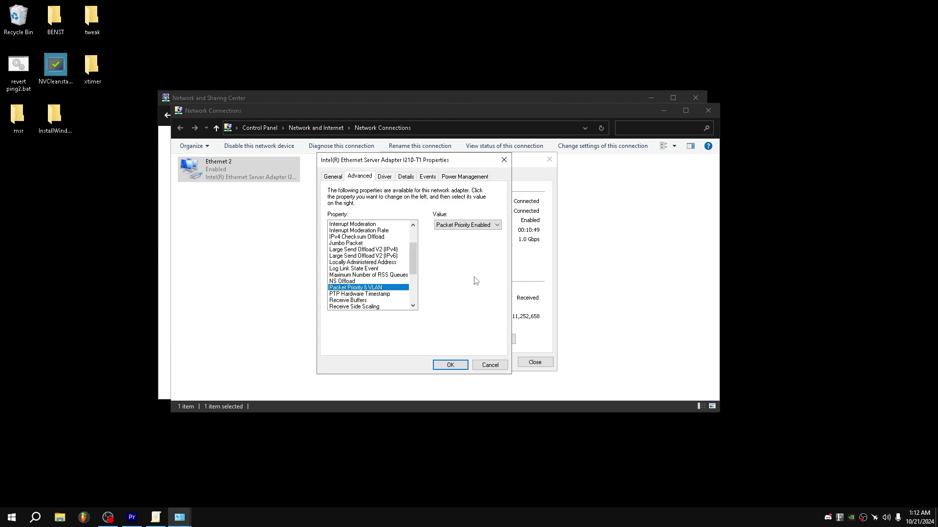
pyautogui.scroll(-1, 379, 277)
pyautogui.scroll(-1, 379, 277)
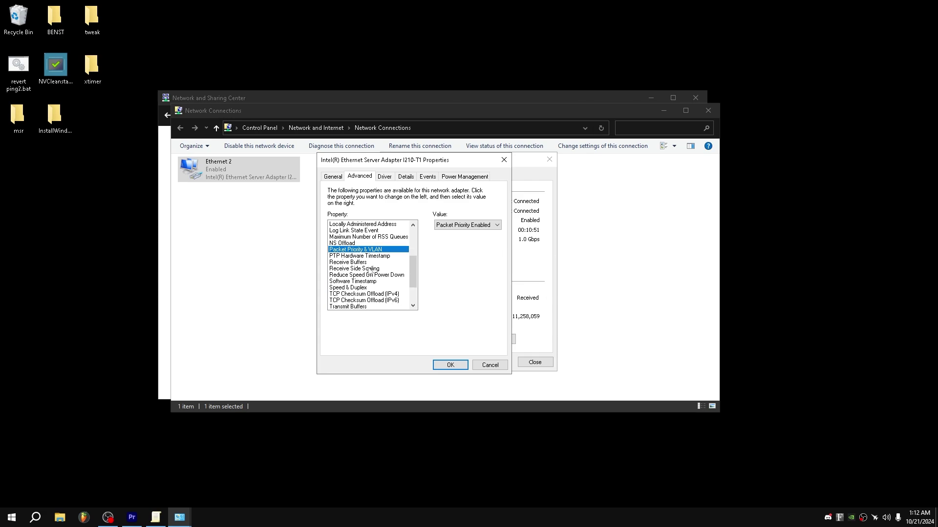
pyautogui.click(363, 263)
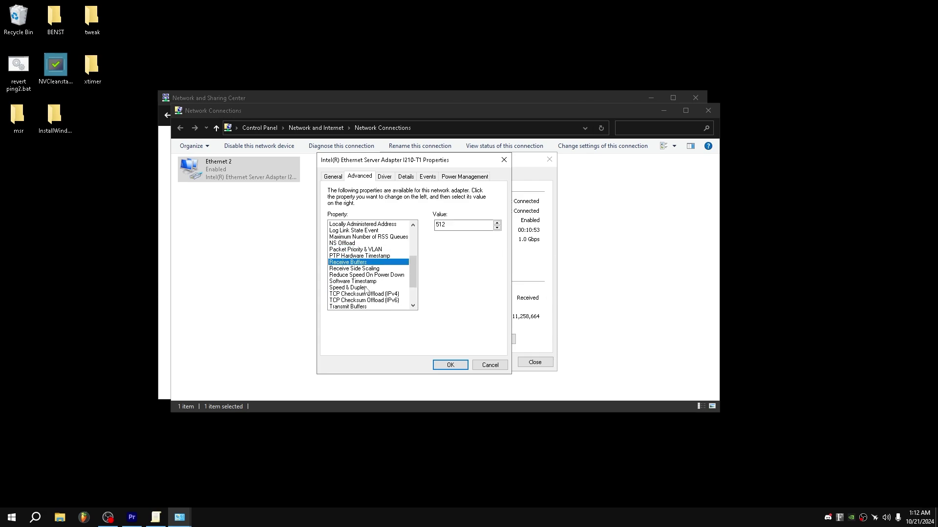
pyautogui.click(359, 306)
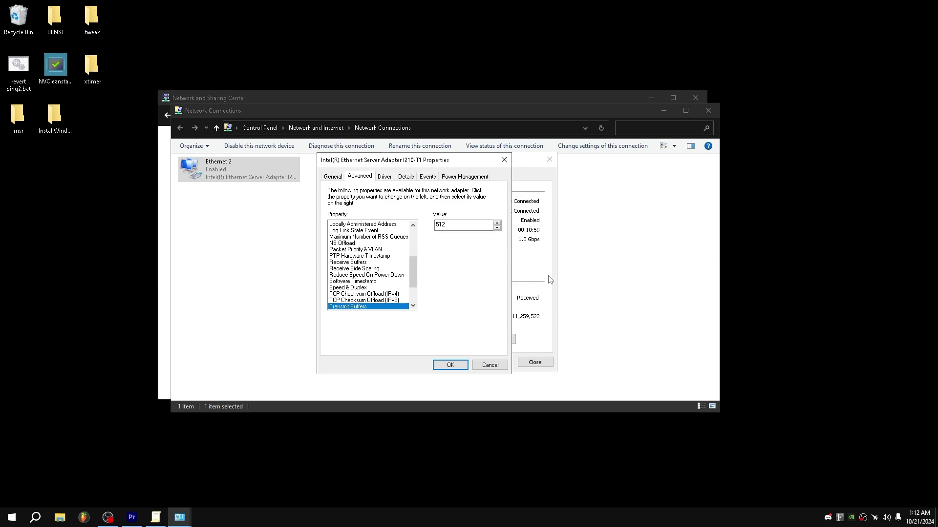
pyautogui.click(352, 287)
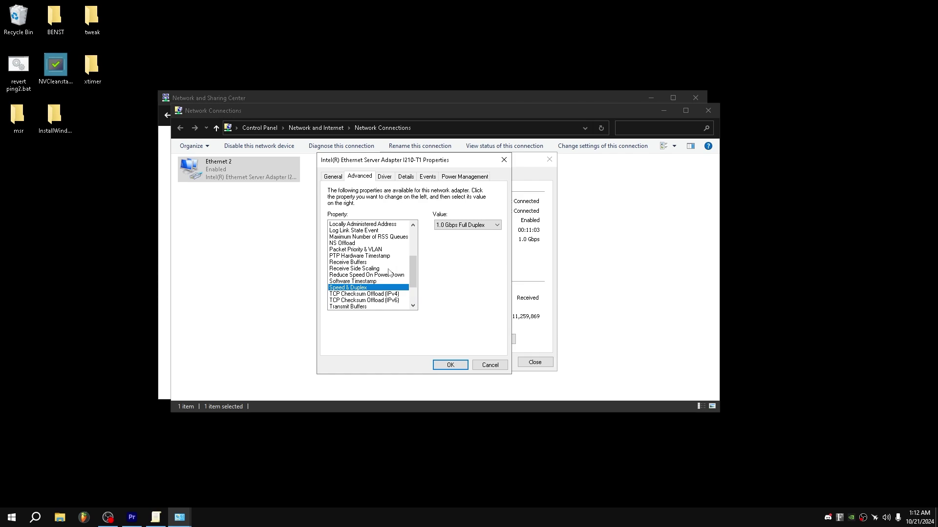
pyautogui.moveTo(413, 279); pyautogui.dragTo(405, 251)
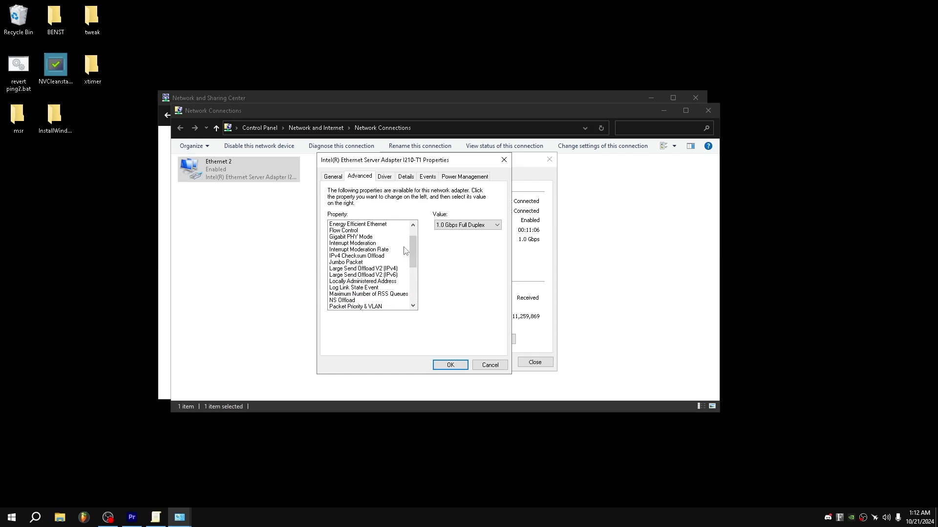
pyautogui.click(460, 366)
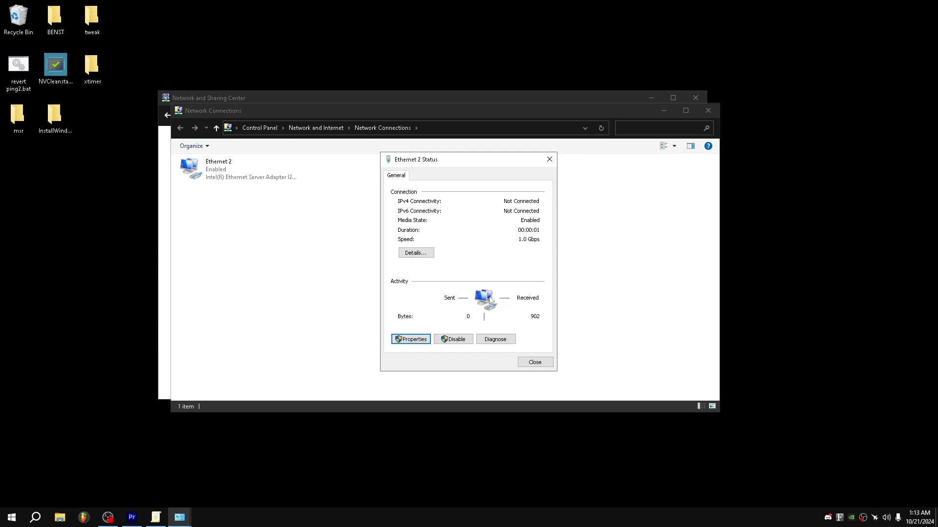
# Reopen Ethernet 2 properties and open the Internet Protocol Version 4 (TCP/IPv4) properties
pyautogui.click(429, 337)
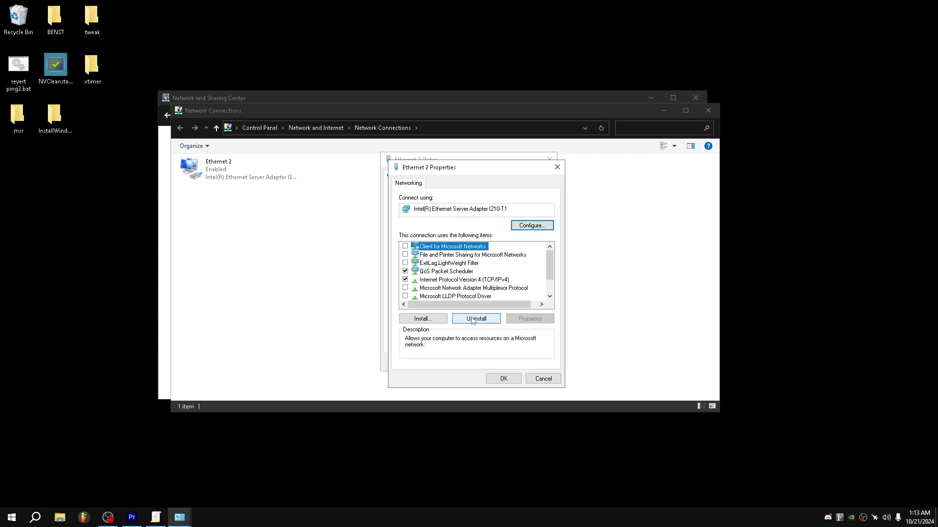
pyautogui.click(454, 280)
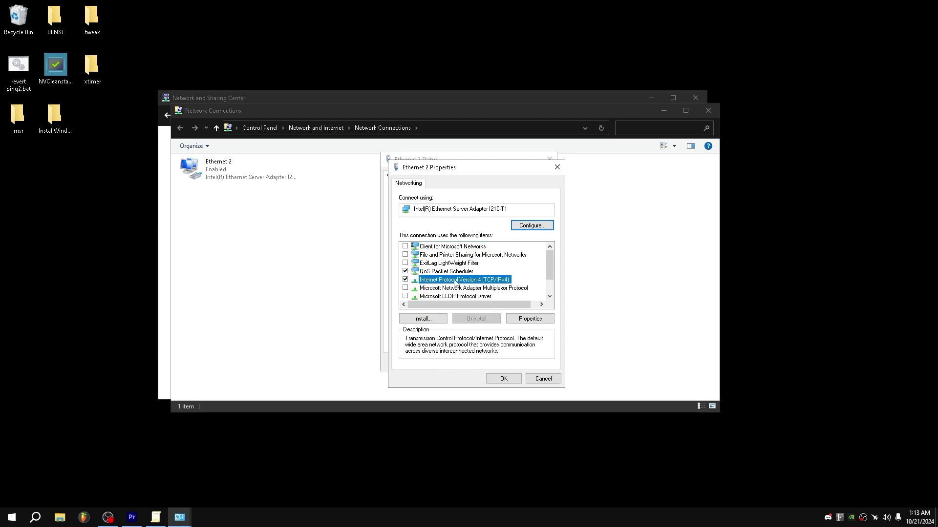
pyautogui.click(541, 320)
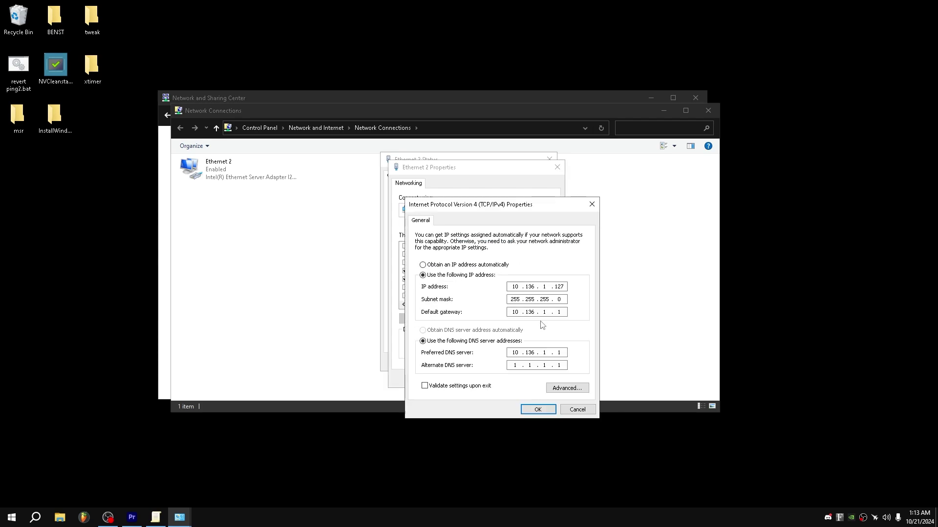
pyautogui.moveTo(483, 207); pyautogui.dragTo(470, 174)
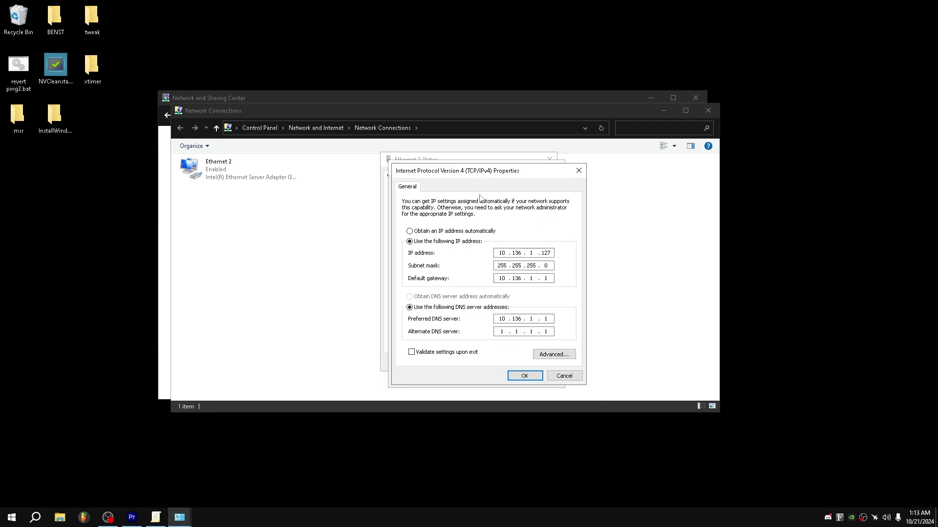
# Check interface metric 55 and disabled NetBIOS in advanced TCP/IP settings, then close both dialogs
pyautogui.click(553, 355)
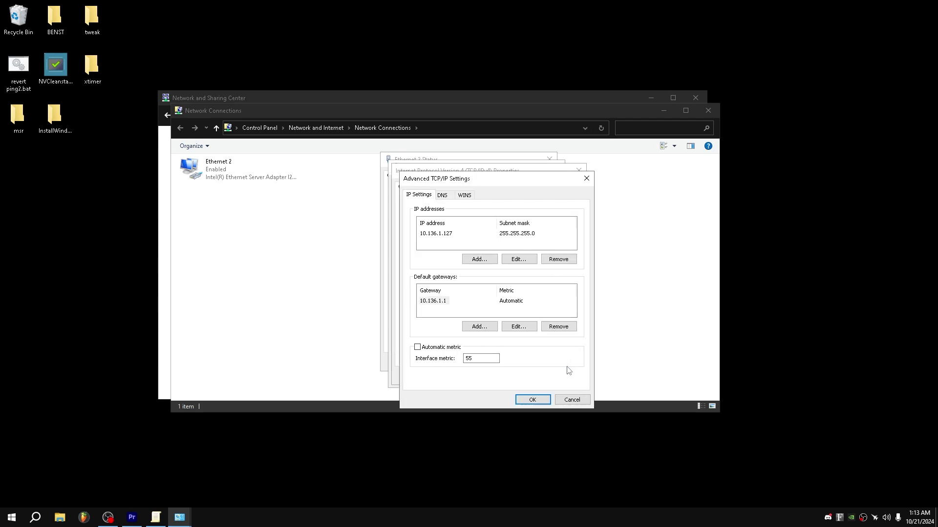
pyautogui.moveTo(482, 359); pyautogui.dragTo(432, 355)
pyautogui.click(464, 195)
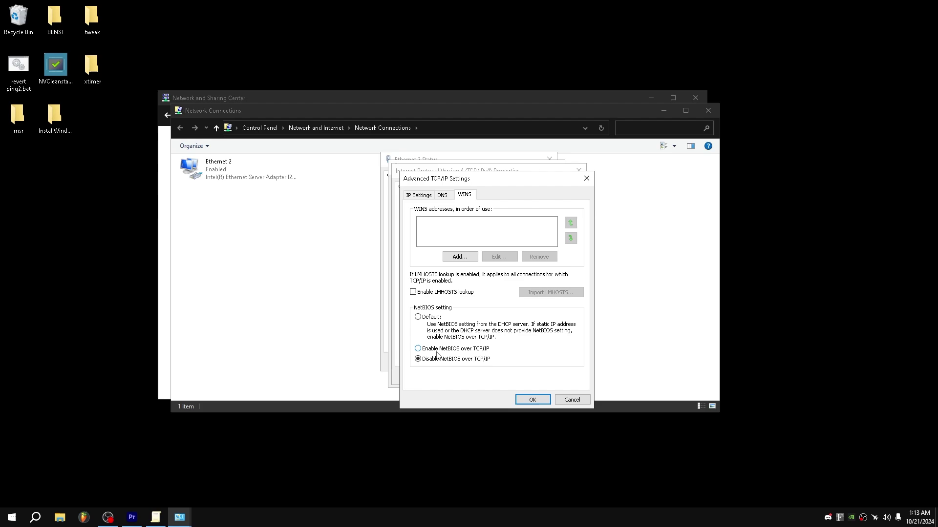
pyautogui.click(533, 400)
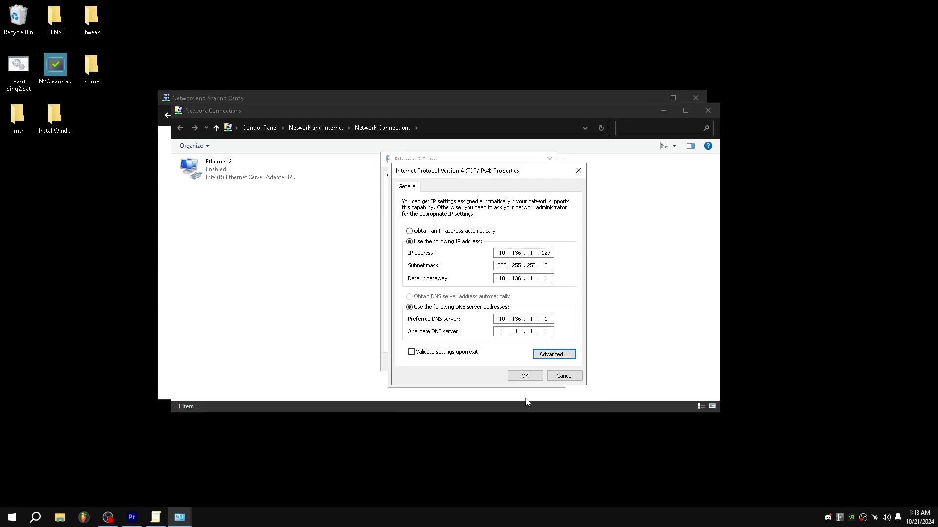
pyautogui.click(530, 379)
# Close the Ethernet 2 dialogs, Network Connections and Network and Sharing Center
pyautogui.click(503, 378)
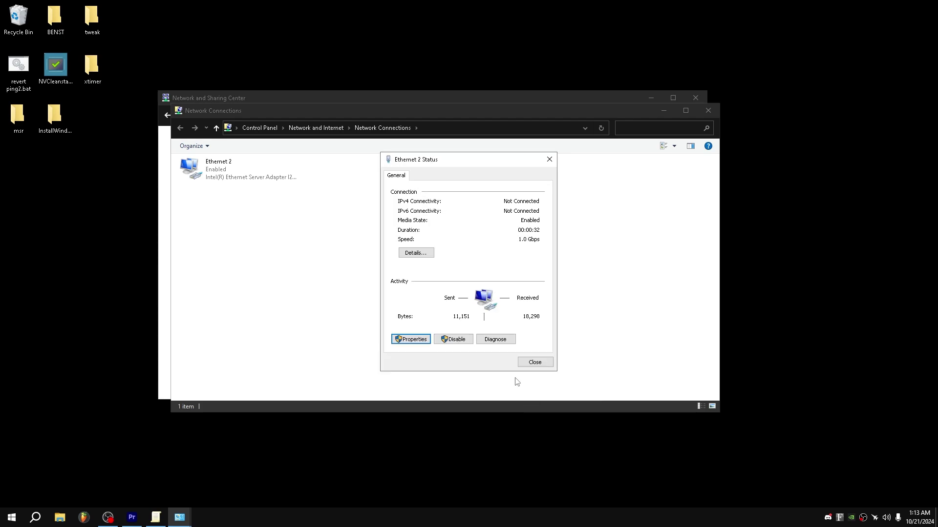
pyautogui.click(535, 364)
pyautogui.click(709, 111)
pyautogui.click(696, 98)
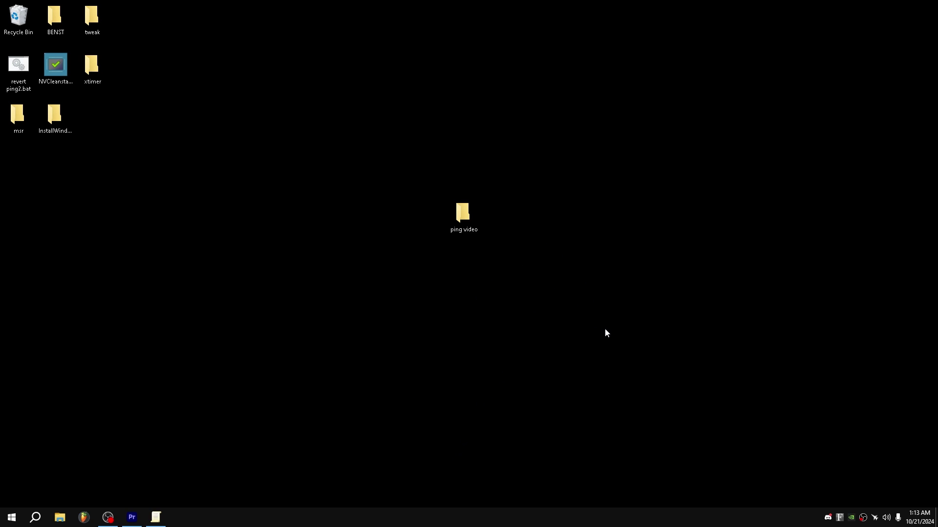
# Open the ping video folder on the desktop
pyautogui.moveTo(581, 325); pyautogui.dragTo(350, 136)
pyautogui.click(496, 337)
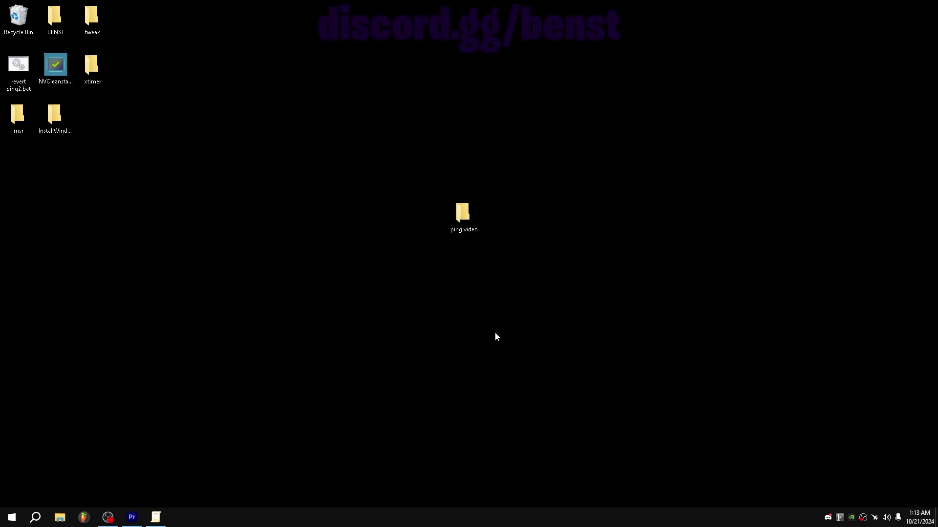
pyautogui.doubleClick(463, 214)
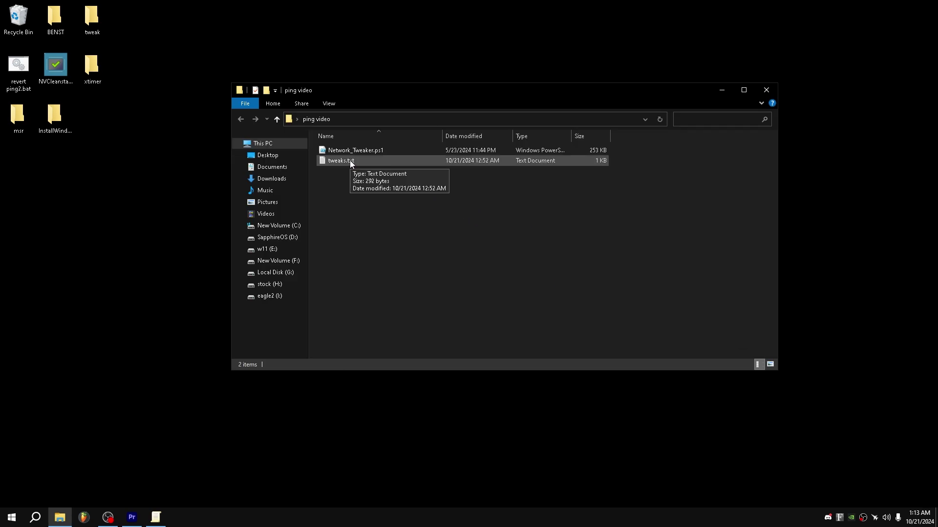
# Open tweaks.txt in Notepad and launch Command Prompt as administrator
pyautogui.doubleClick(350, 161)
pyautogui.moveTo(317, 104); pyautogui.dragTo(475, 107)
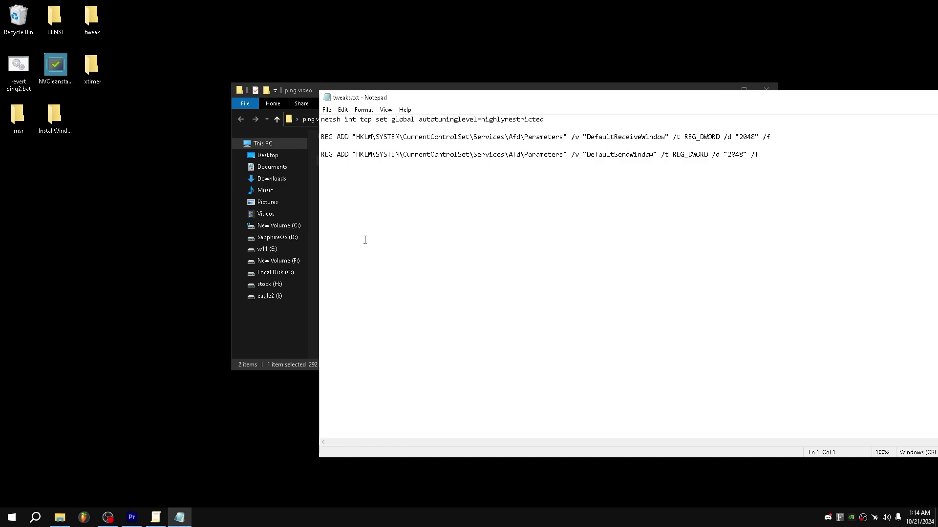
pyautogui.press('super')
pyautogui.write('cmd')
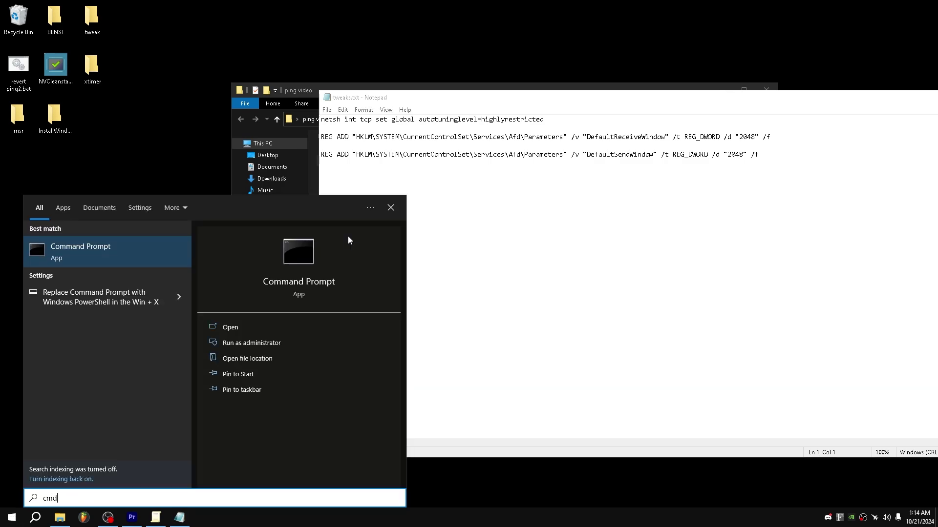
pyautogui.click(274, 343)
# Run the netsh command setting TCP autotuning to highlyrestricted
pyautogui.click(633, 154)
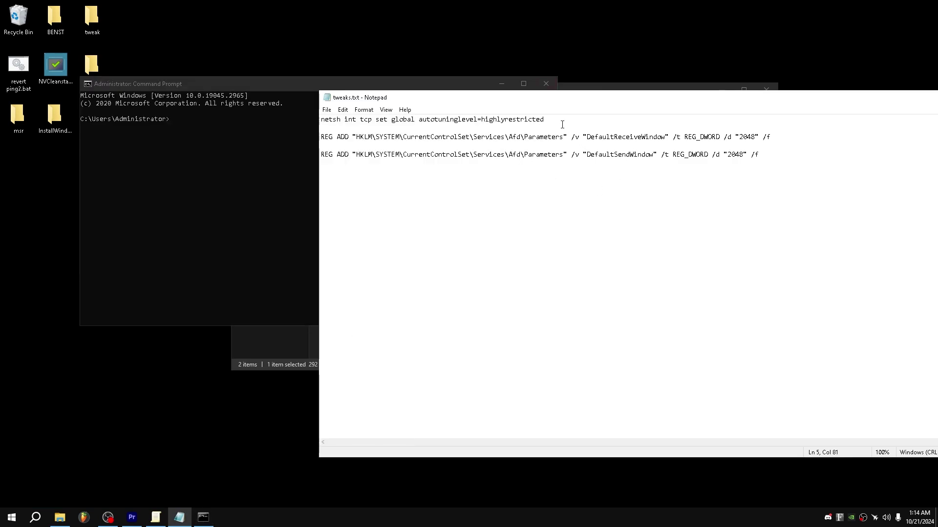
pyautogui.moveTo(545, 120); pyautogui.dragTo(322, 121)
pyautogui.press('super+c')
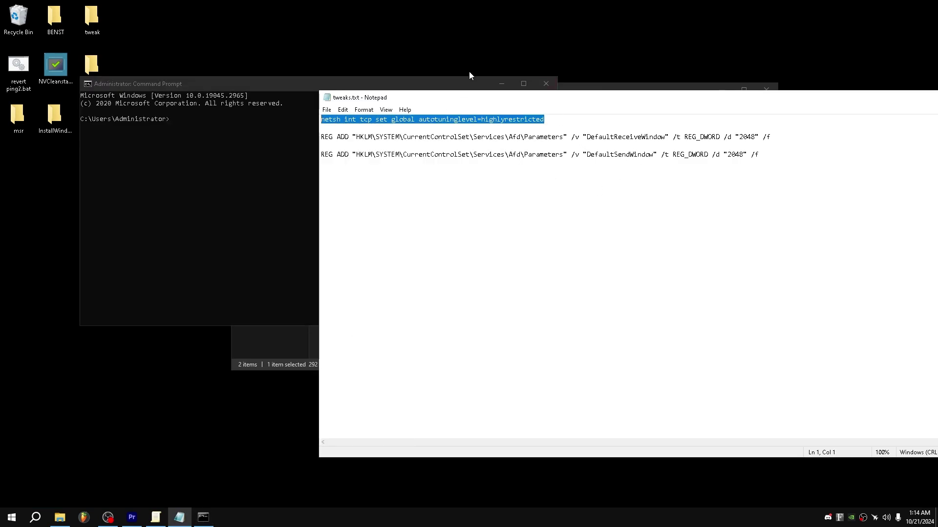
pyautogui.click(244, 148)
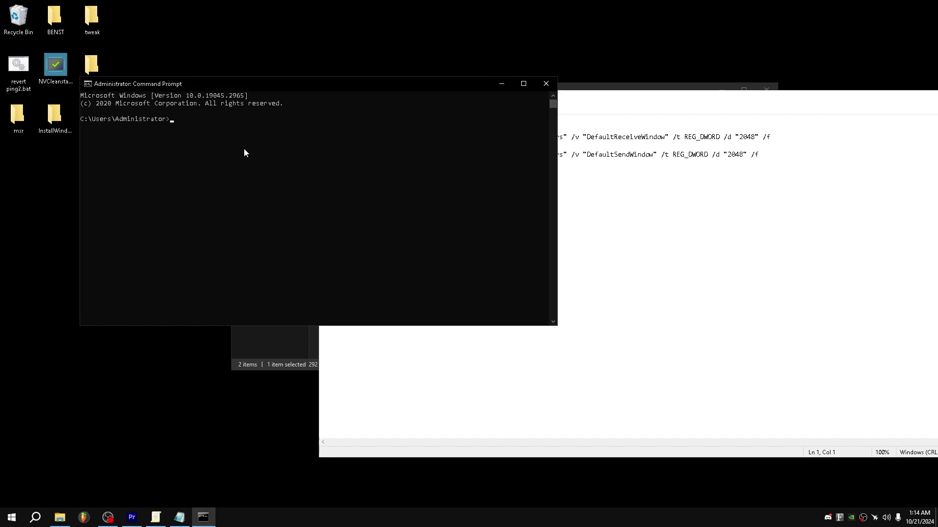
pyautogui.rightClick(245, 149)
pyautogui.press('Return')
# Run the REG ADD command setting DefaultReceiveWindow to 2048
pyautogui.click(804, 133)
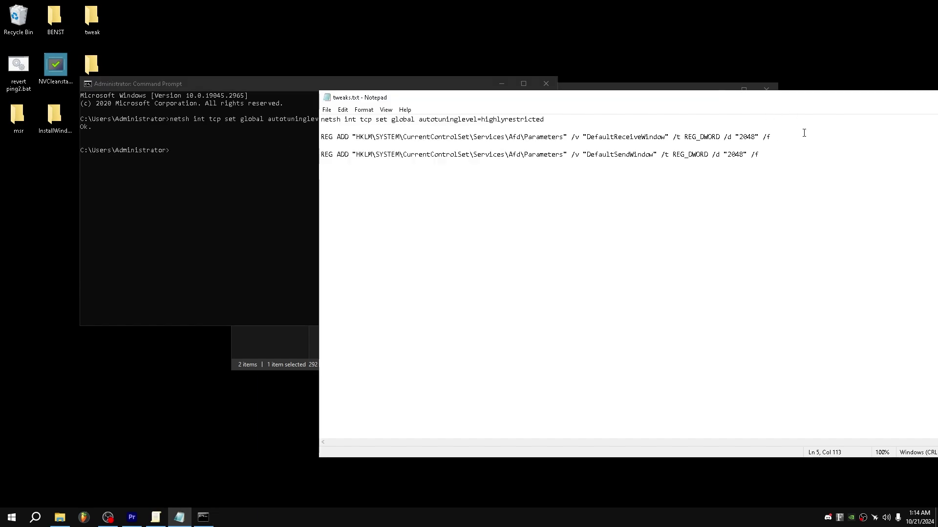
pyautogui.moveTo(771, 137); pyautogui.dragTo(317, 139)
pyautogui.press('super+c')
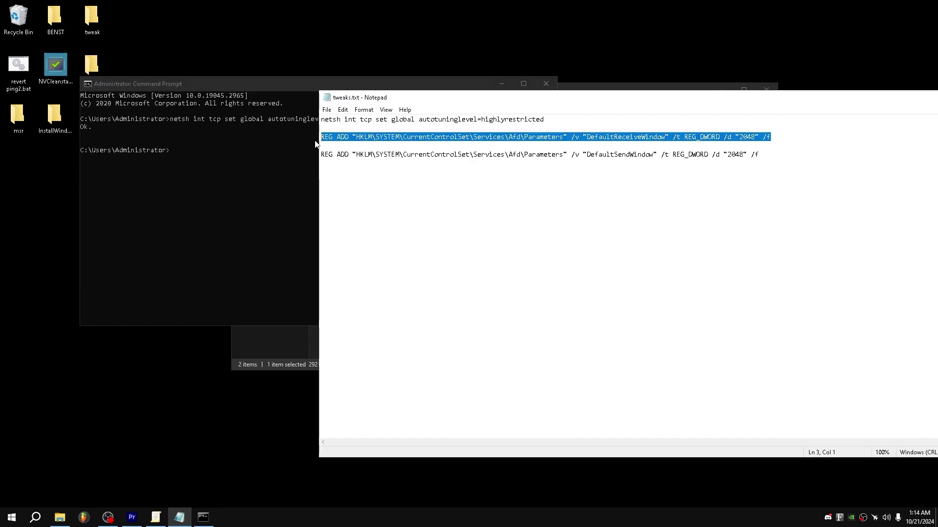
pyautogui.click(271, 144)
pyautogui.rightClick(271, 145)
pyautogui.press('Return')
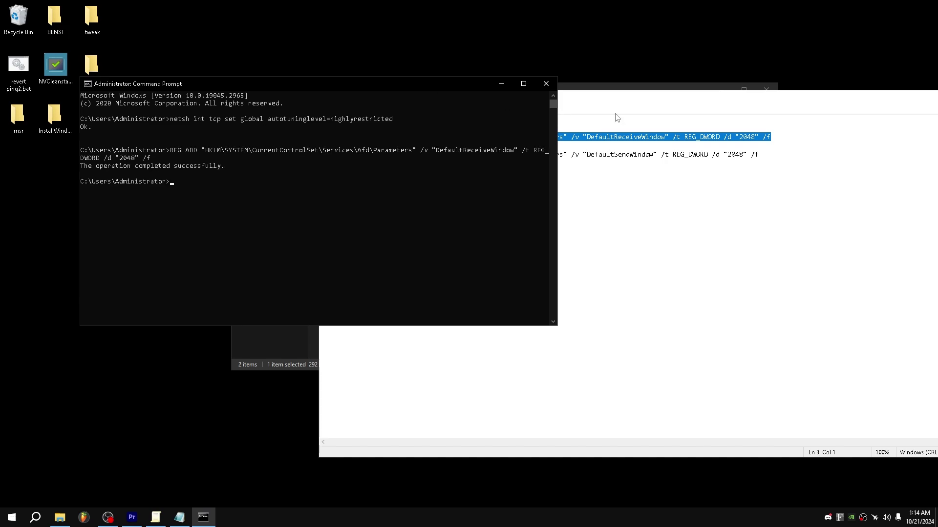
# Run the REG ADD command setting DefaultSendWindow to 2048, rerunning it without the stray character
pyautogui.moveTo(776, 153); pyautogui.dragTo(320, 155)
pyautogui.press('super+c')
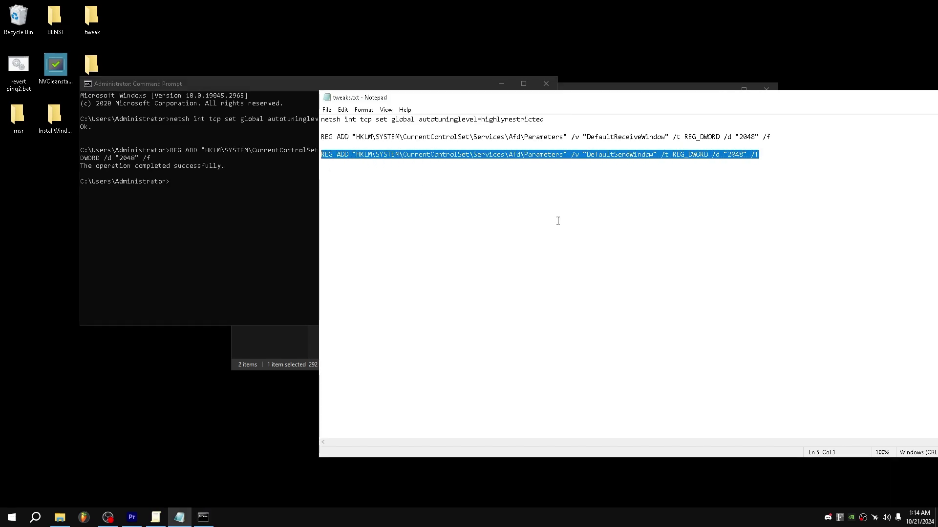
pyautogui.click(253, 181)
pyautogui.rightClick(253, 181)
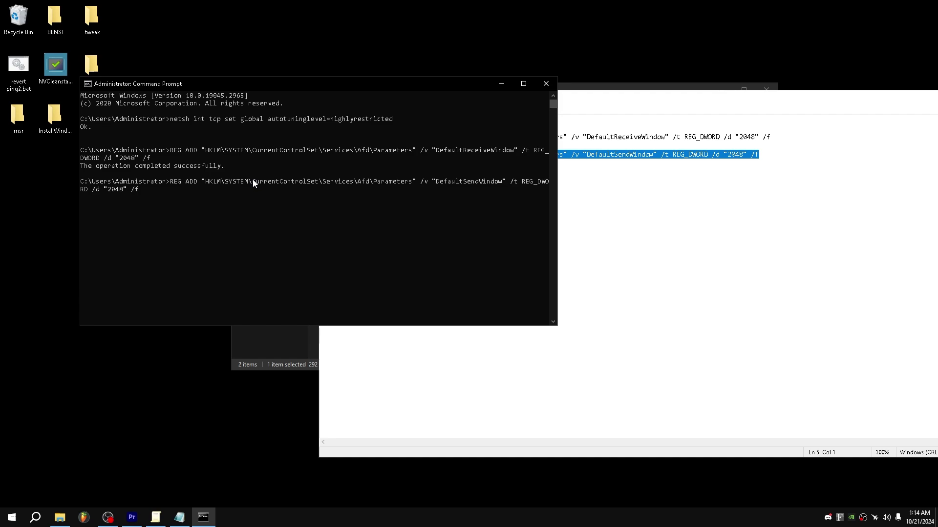
pyautogui.write('\\')
pyautogui.press('Return')
pyautogui.rightClick(253, 183)
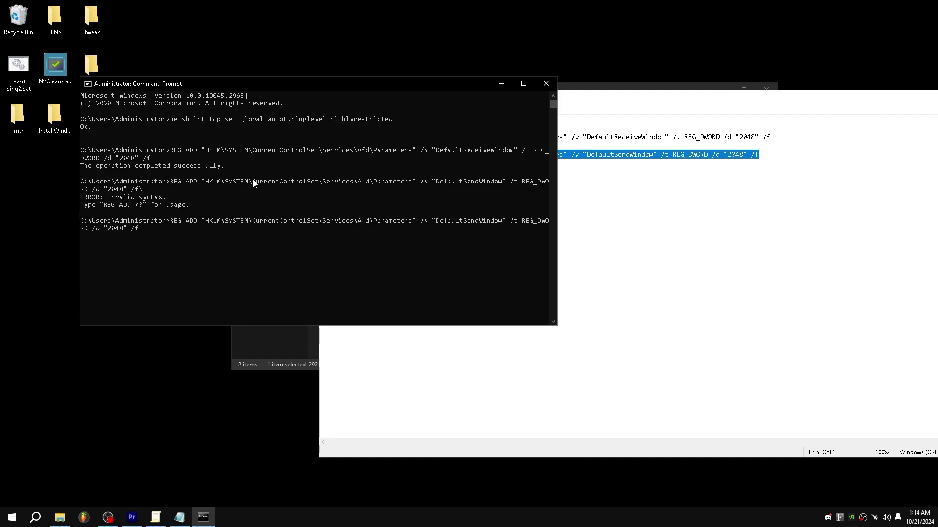
pyautogui.press('BackSpace')
pyautogui.press('Return')
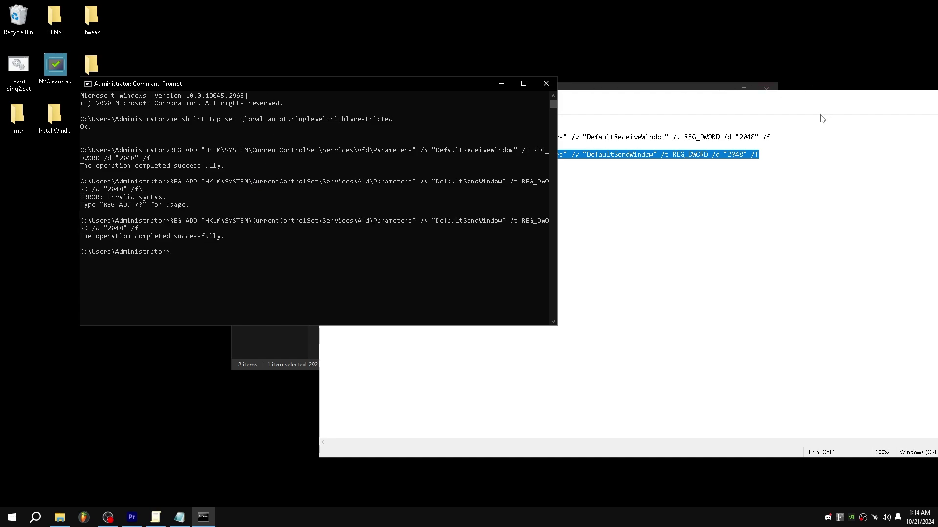
pyautogui.click(749, 99)
pyautogui.moveTo(749, 100); pyautogui.dragTo(576, 72)
# Close Notepad and Command Prompt, then run Network_Tweaker.ps1 with PowerShell
pyautogui.click(829, 71)
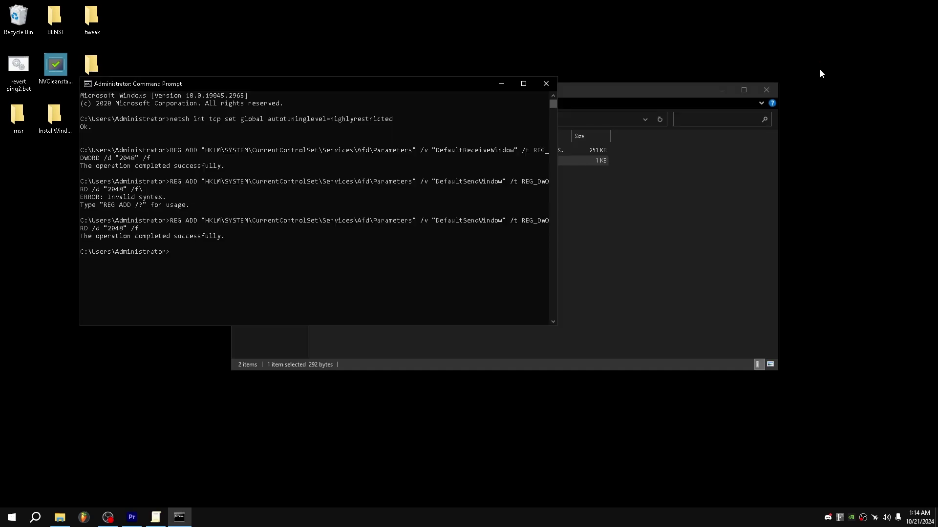
pyautogui.click(546, 84)
pyautogui.click(562, 257)
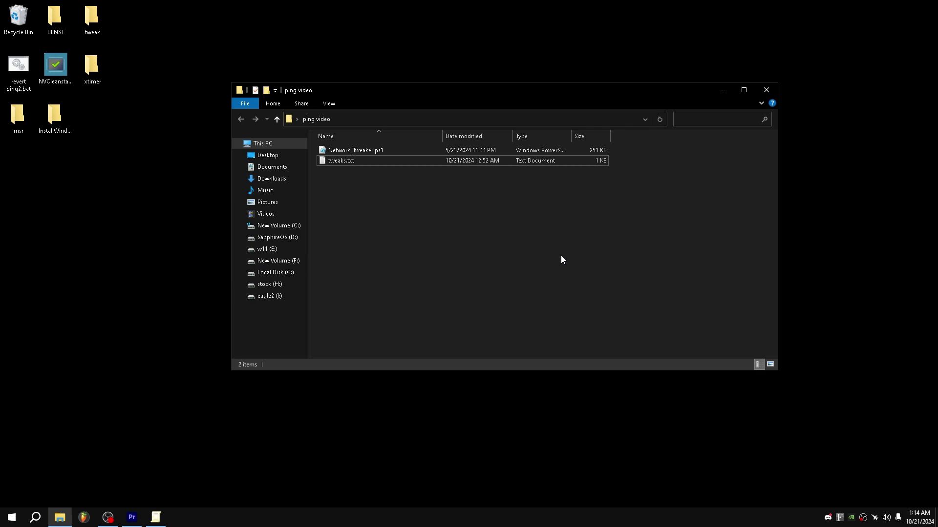
pyautogui.rightClick(348, 154)
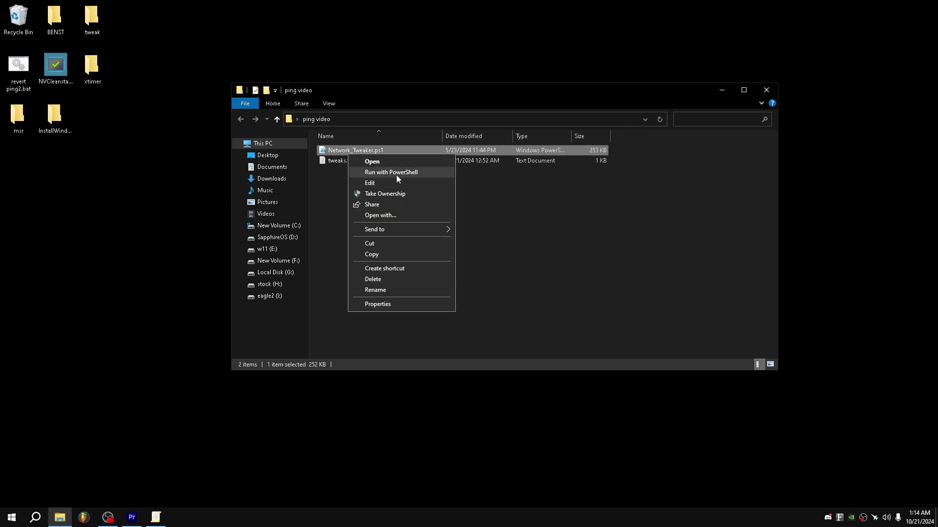
pyautogui.click(396, 173)
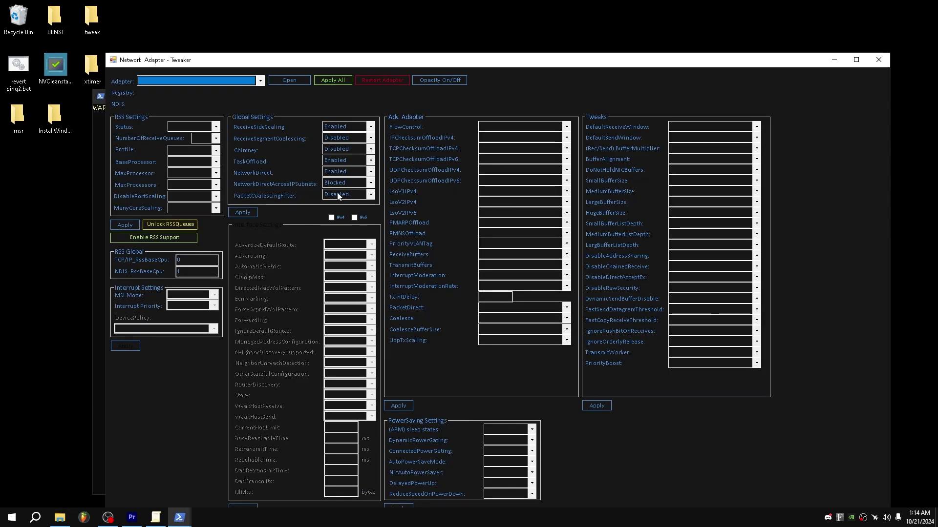
# Load the Intel(R) Ethernet Server Adapter I210-T1 and set DevicePolicy to MachineDefault
pyautogui.click(195, 82)
pyautogui.click(175, 91)
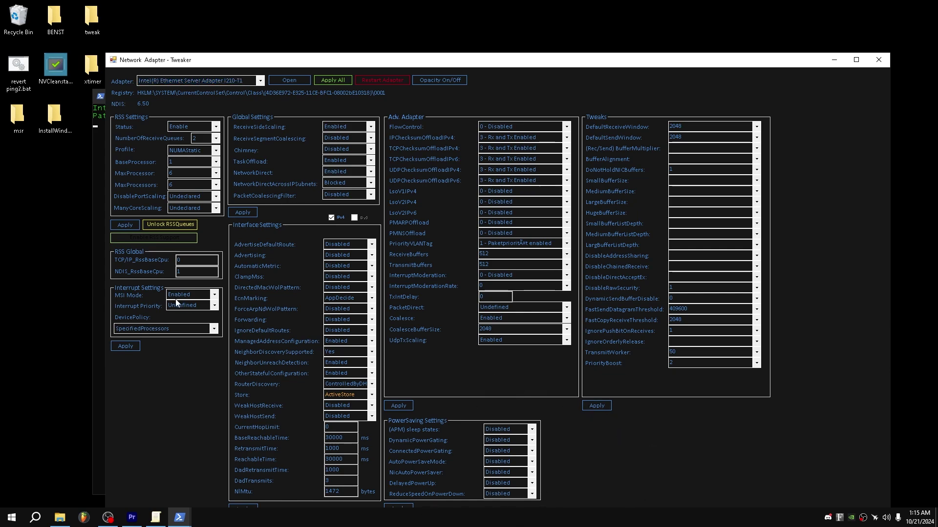
pyautogui.click(172, 329)
pyautogui.click(160, 339)
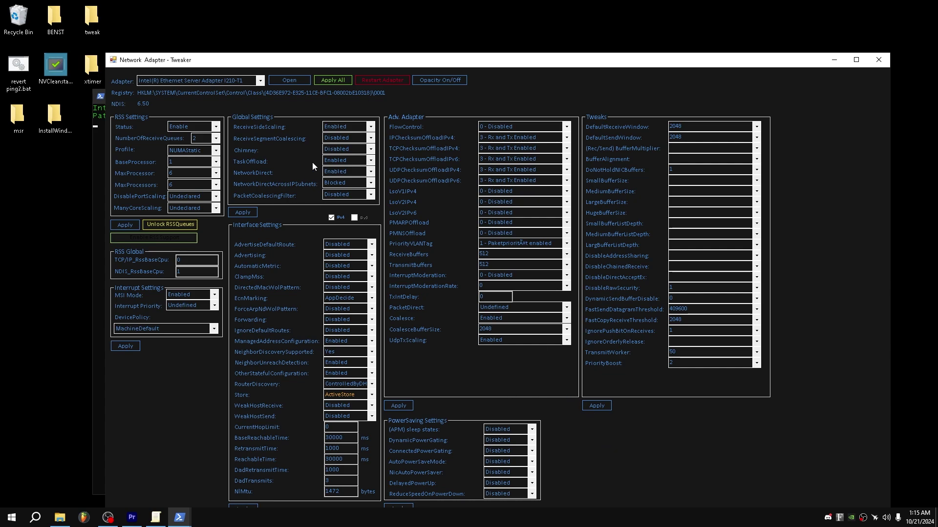
# Apply all adapter settings, then close the console, the Tweaker and the file window
pyautogui.click(333, 80)
pyautogui.click(154, 98)
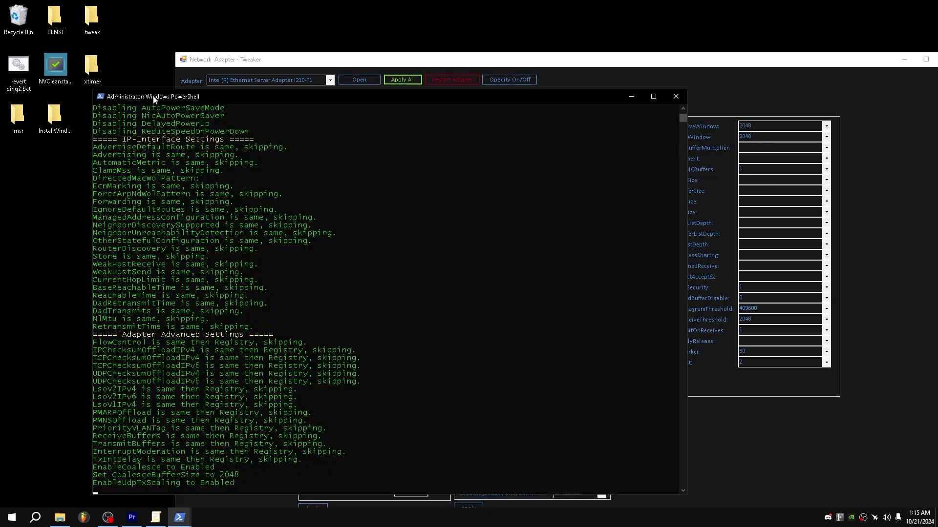
pyautogui.moveTo(154, 99); pyautogui.dragTo(210, 69)
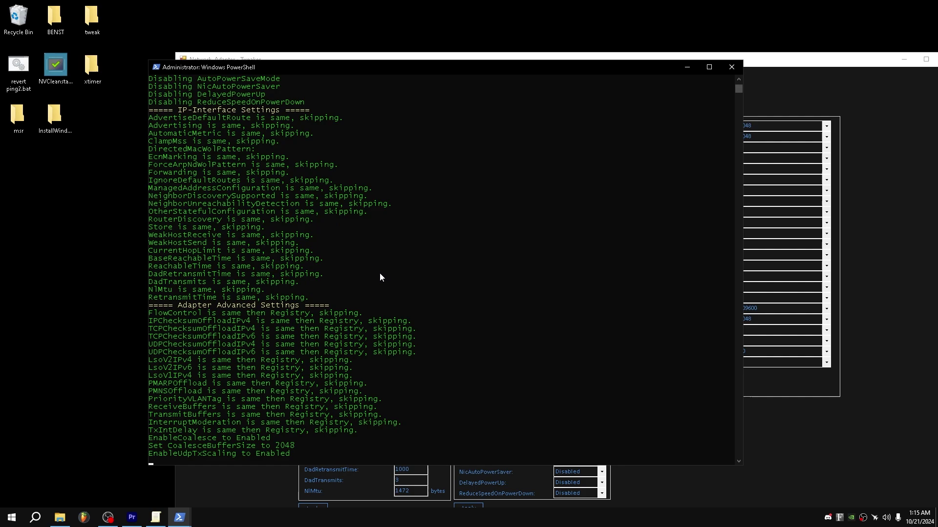
pyautogui.click(734, 69)
pyautogui.click(765, 92)
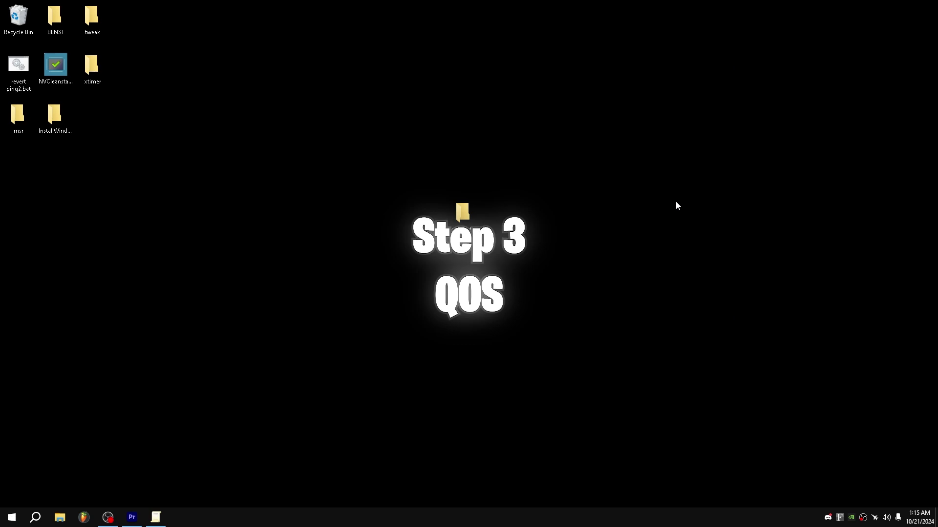
# Launch gpedit and bring up the Policy-based QoS options under Computer Configuration > Windows Settings
pyautogui.press('super')
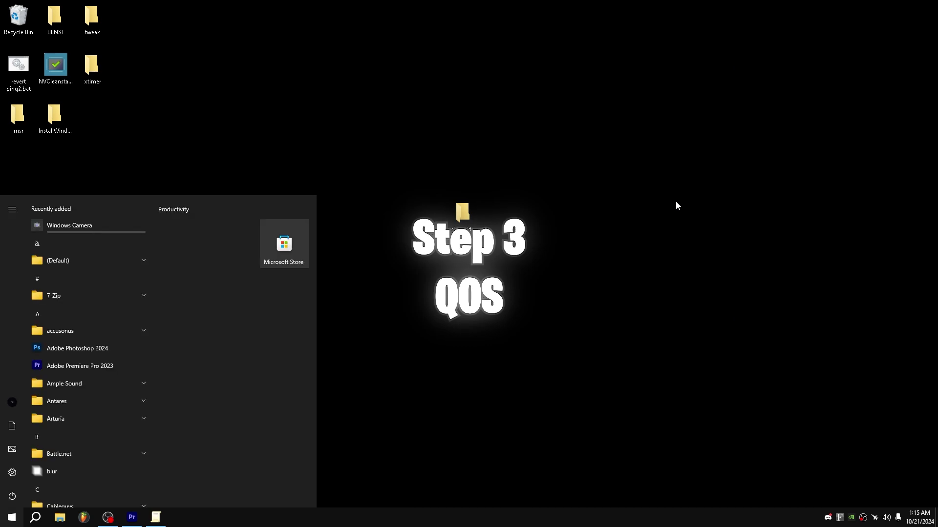
pyautogui.write('gped')
pyautogui.write('it')
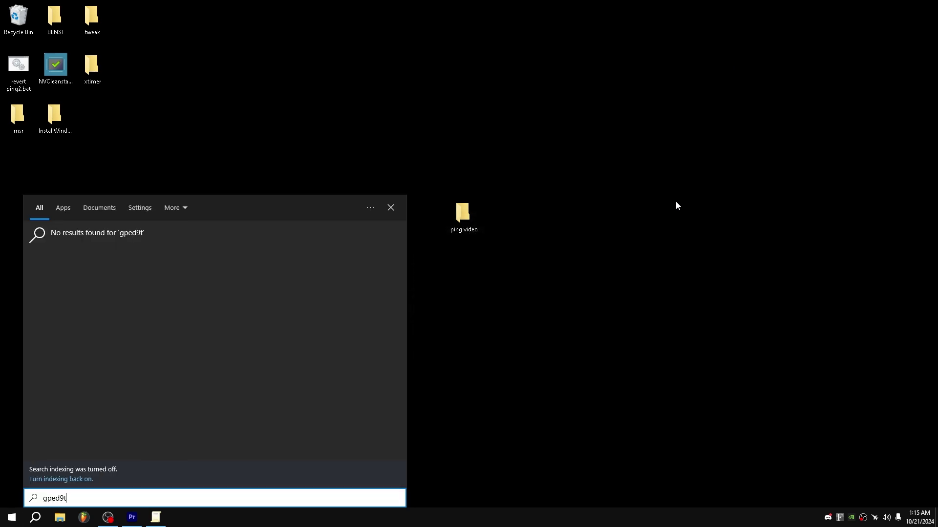
pyautogui.press('Return')
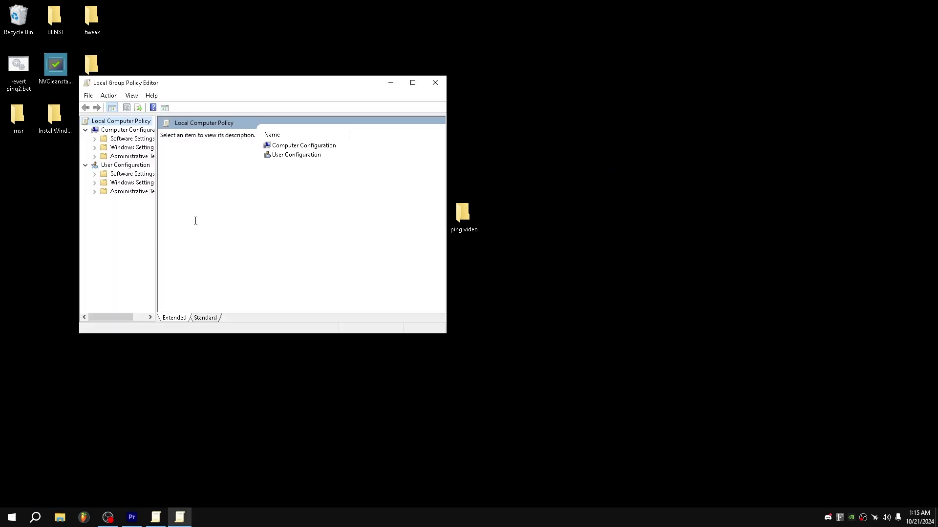
pyautogui.click(96, 148)
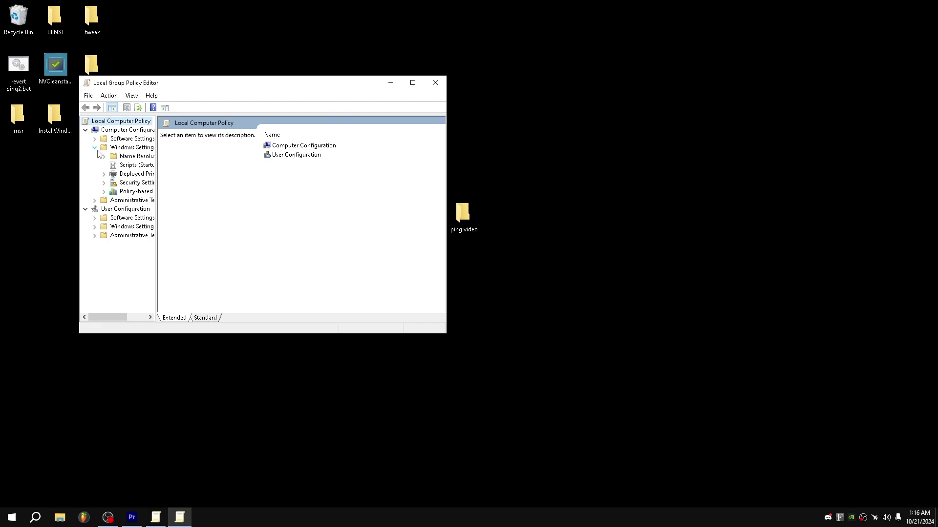
pyautogui.rightClick(114, 191)
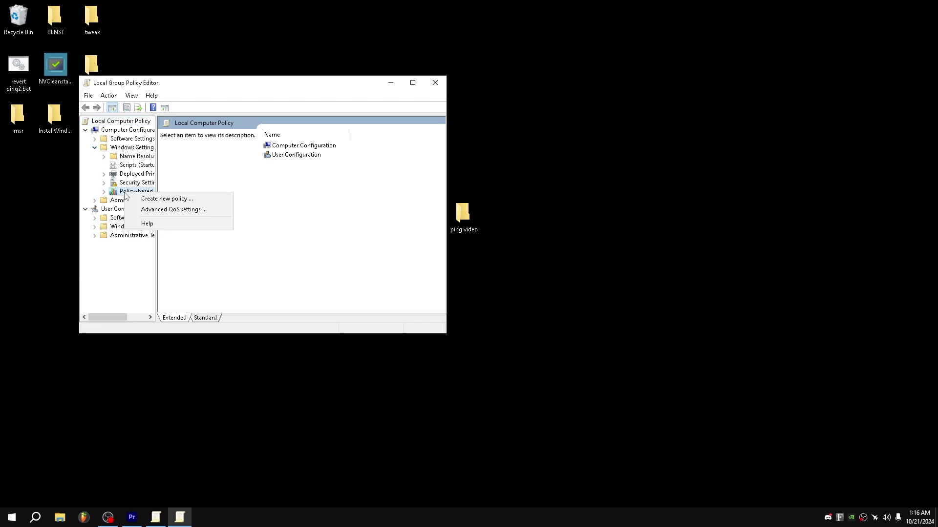
# Create QoS policy 'Fortnite2' with DSCP value 46, applying only to a named executable
pyautogui.click(157, 198)
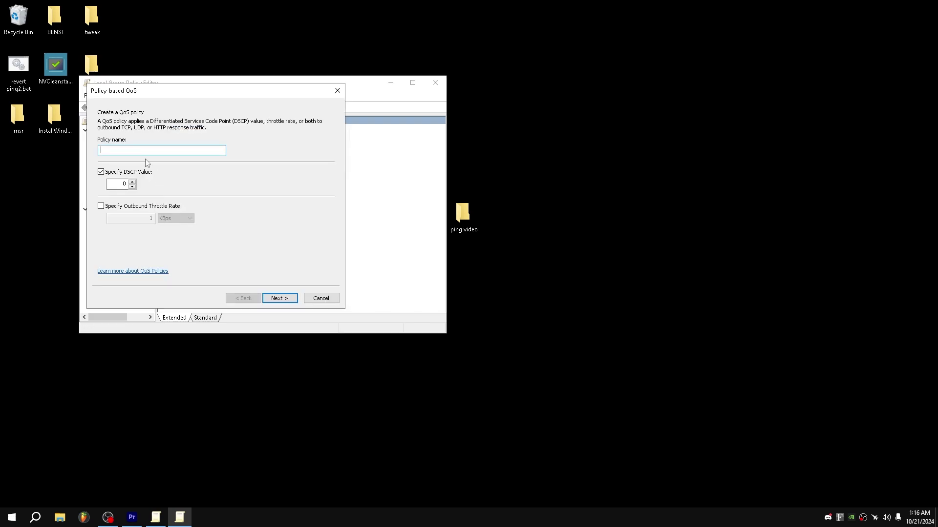
pyautogui.write('Fortnite2')
pyautogui.doubleClick(124, 184)
pyautogui.write('46')
pyautogui.press('Return')
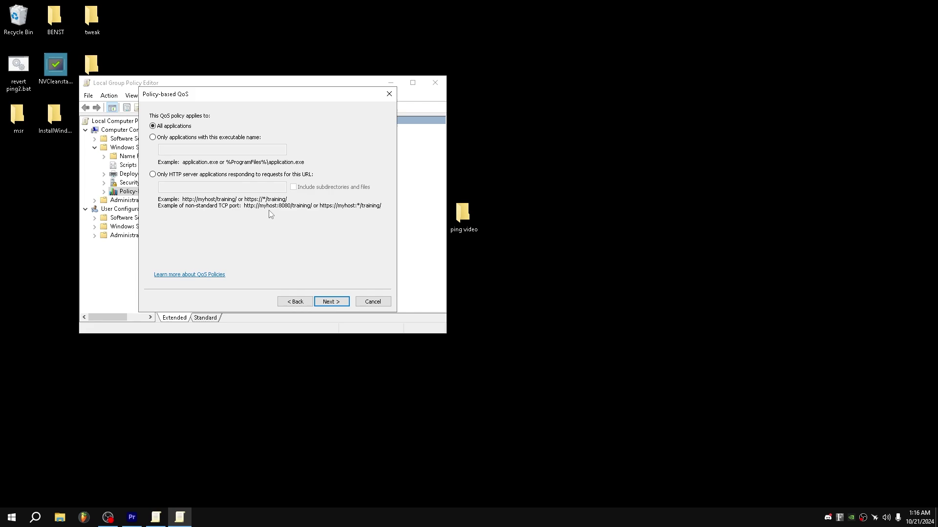
pyautogui.click(199, 140)
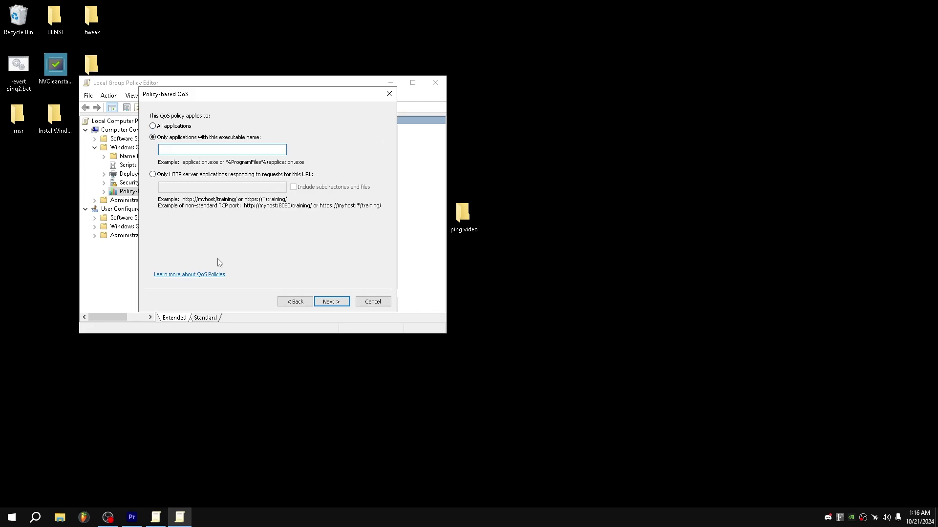
pyautogui.click(60, 512)
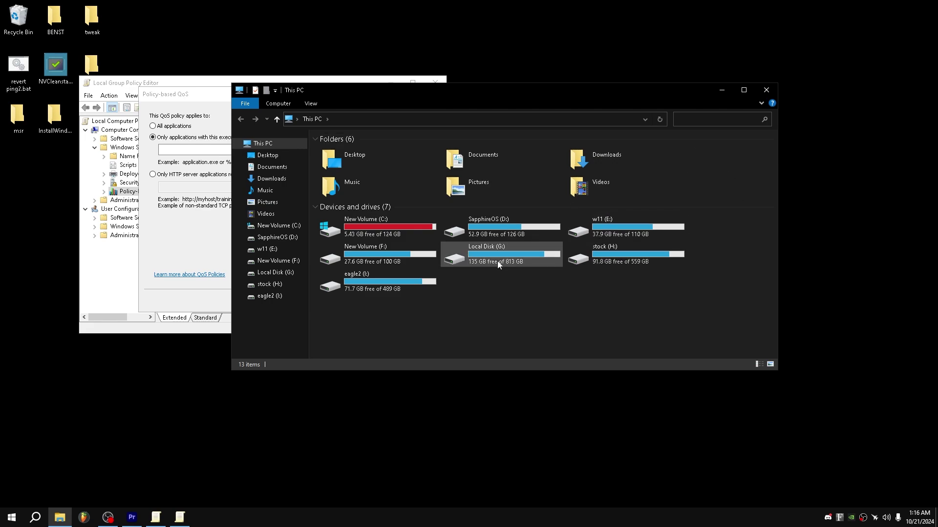
# Browse to E:\Epic\Fortnite\FortniteGame\Binaries\Win64 in File Explorer
pyautogui.doubleClick(616, 227)
pyautogui.doubleClick(341, 152)
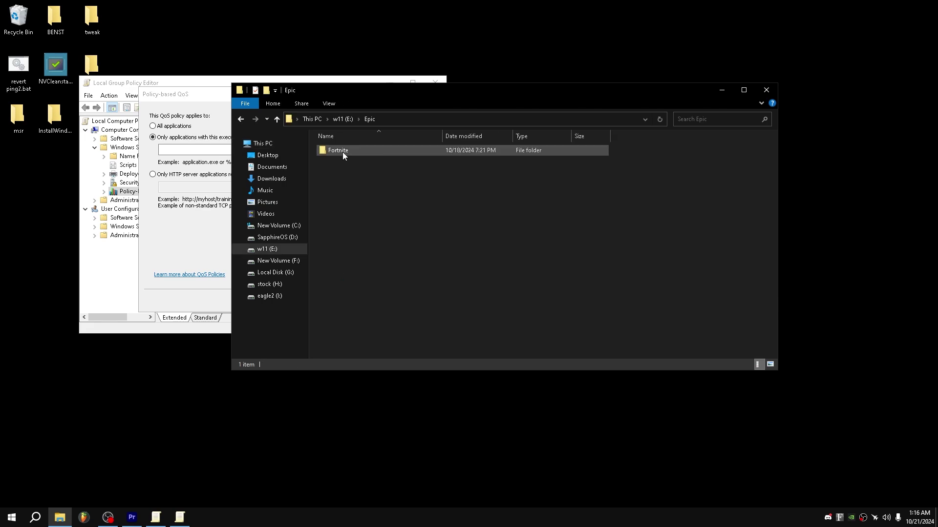
pyautogui.doubleClick(342, 151)
pyautogui.doubleClick(356, 181)
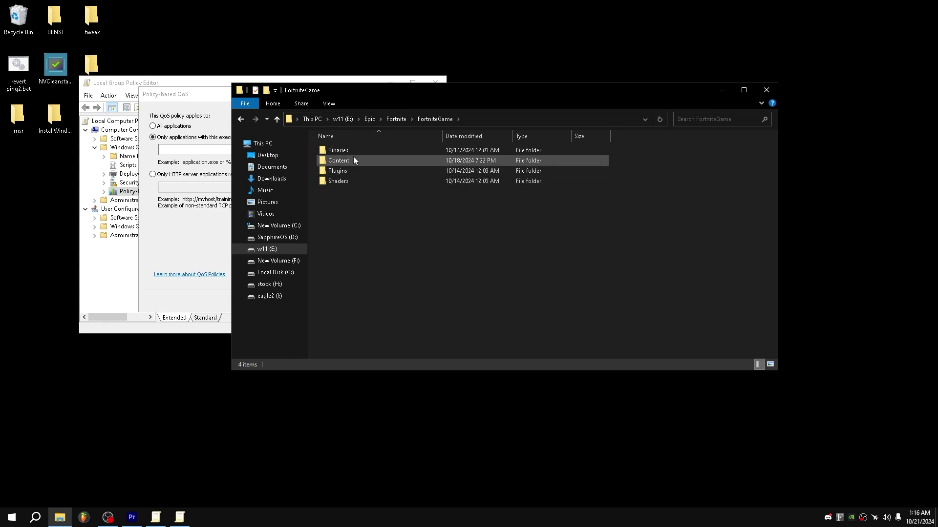
pyautogui.doubleClick(353, 151)
pyautogui.doubleClick(350, 161)
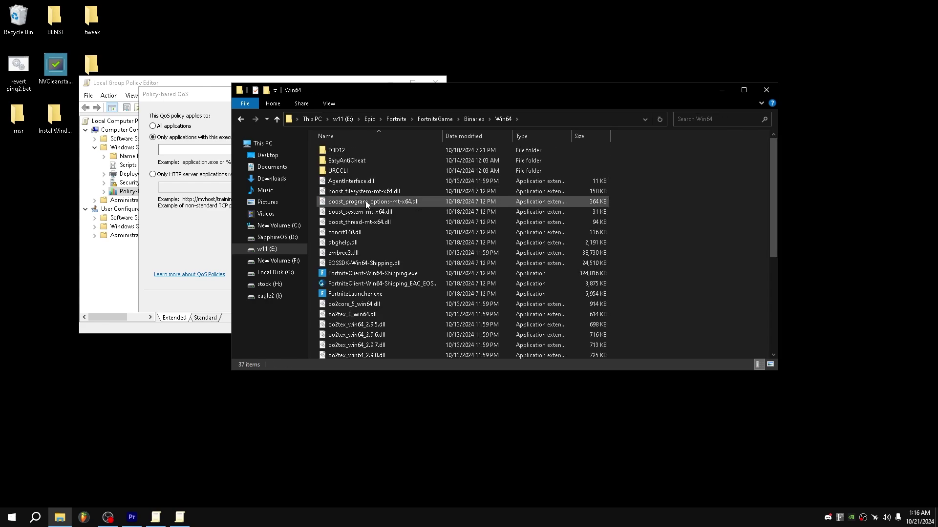
# Select the full name of FortniteClient-Win64-Shipping.exe via Rename, then close Explorer
pyautogui.rightClick(396, 273)
pyautogui.click(418, 421)
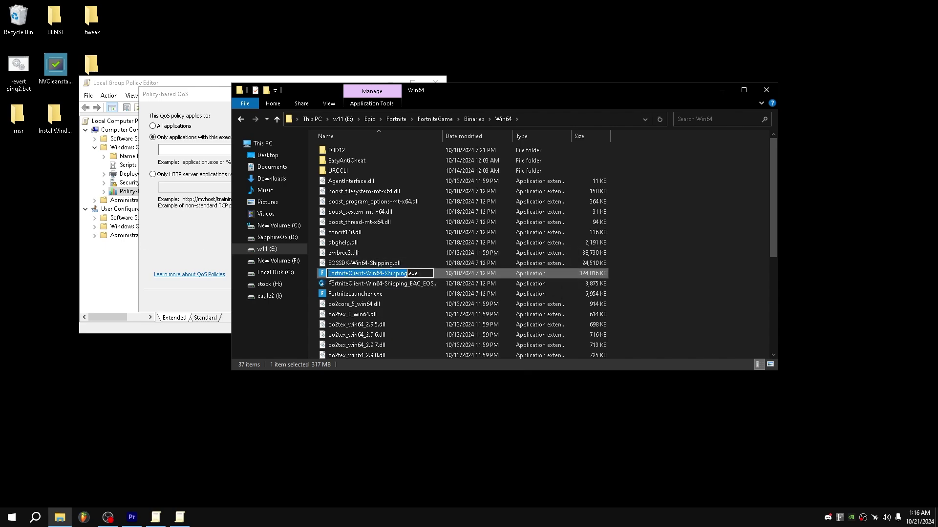
pyautogui.hotkey('ctrl', 'a')
pyautogui.hotkey('ctrl', 'c')
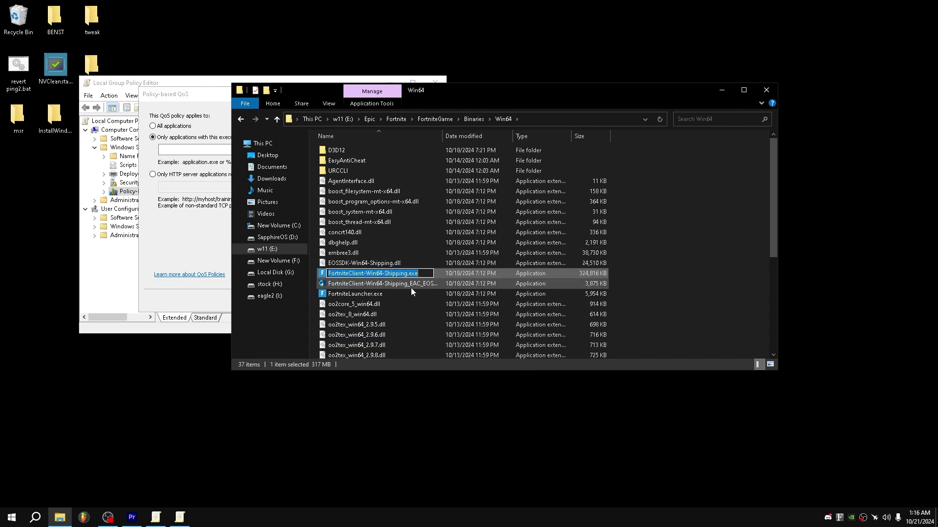
pyautogui.click(771, 88)
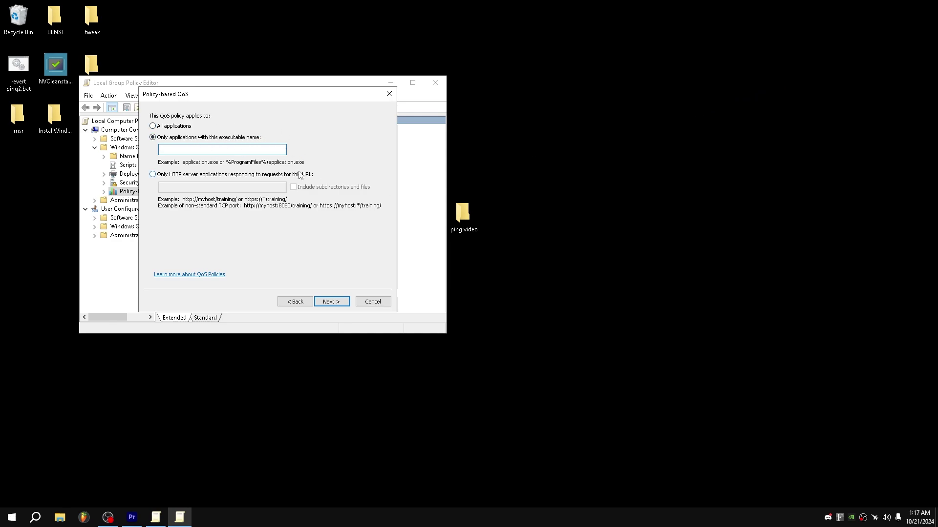
# Apply the QoS policy to FortniteClient-Win64-Shipping.exe, any source/destination IP, protocol TCP and UDP
pyautogui.hotkey('ctrl', 'v')
pyautogui.click(331, 301)
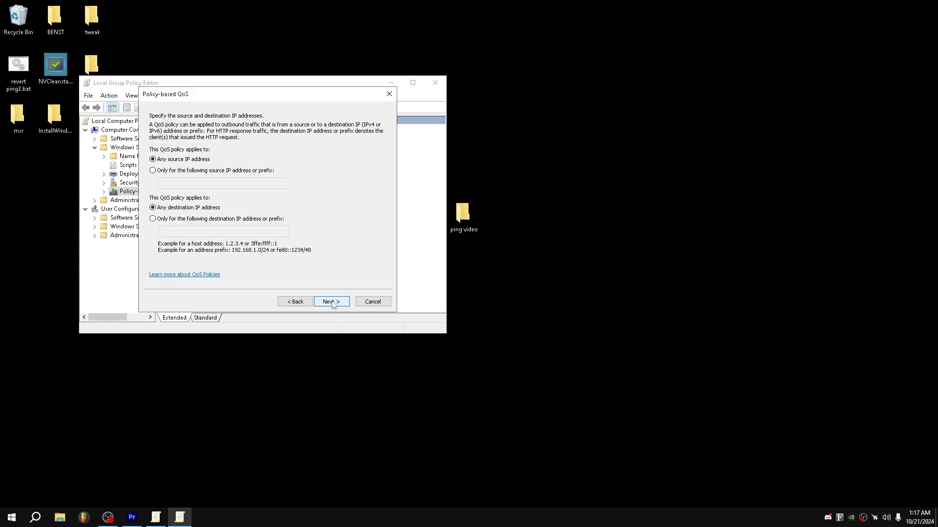
pyautogui.click(332, 302)
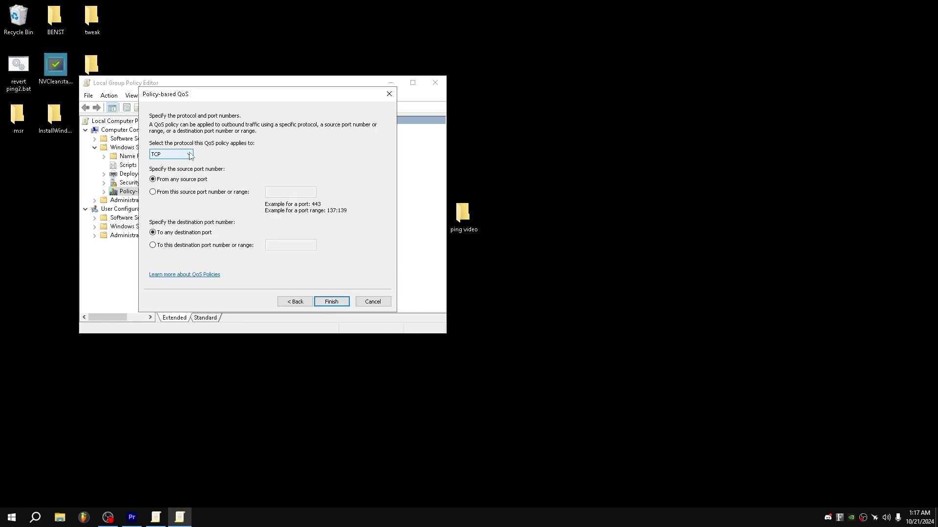
pyautogui.click(166, 155)
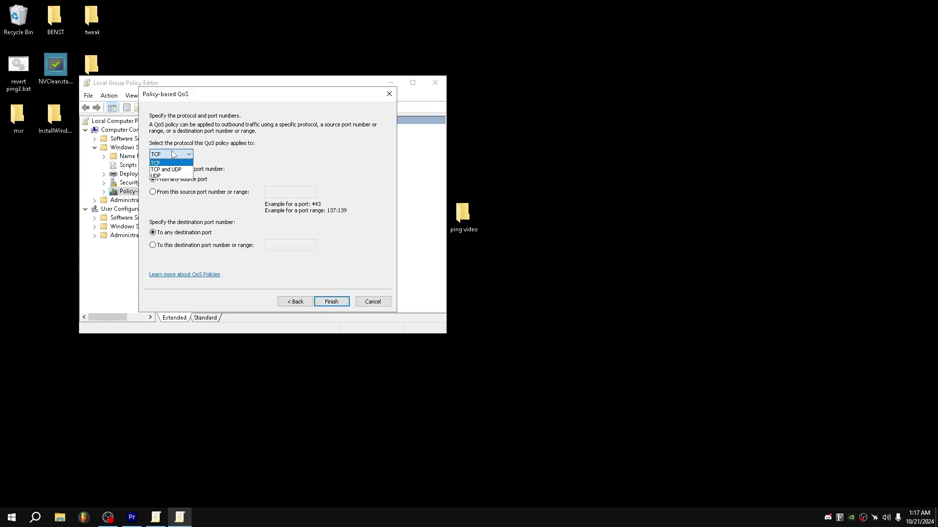
pyautogui.click(185, 170)
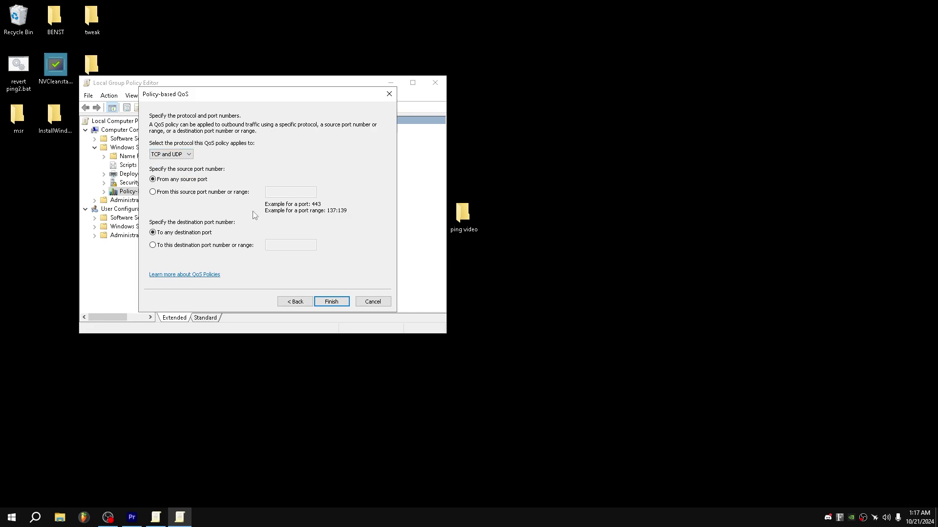
pyautogui.click(334, 302)
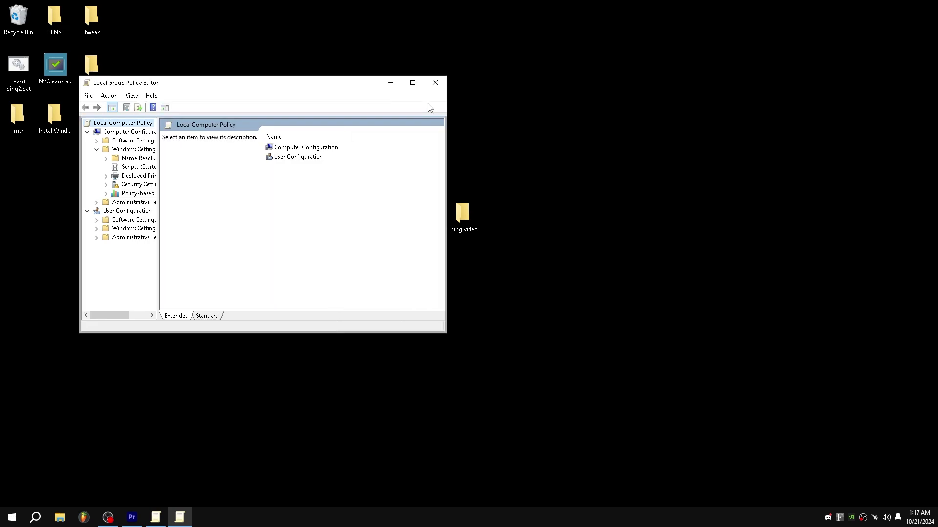
# Close the Local Group Policy Editor window
pyautogui.click(435, 84)
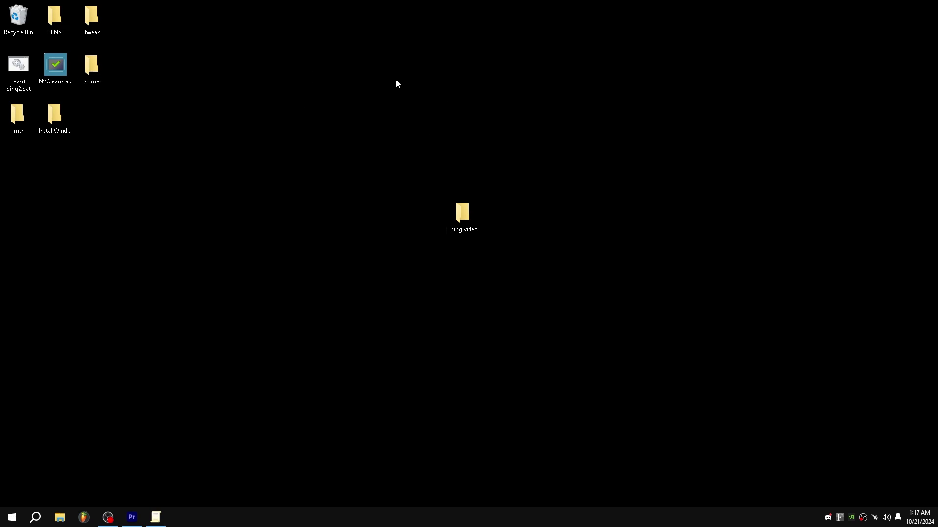